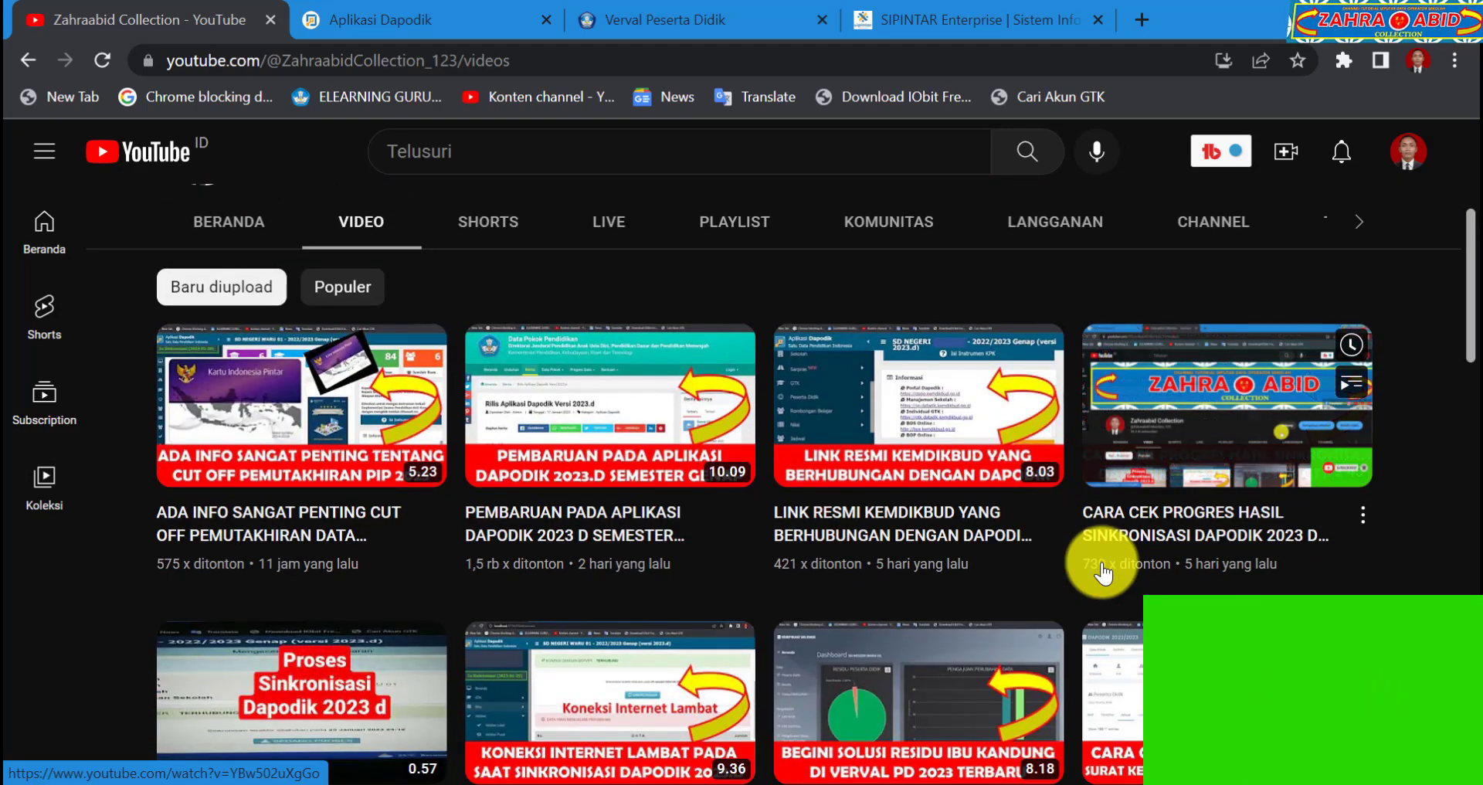
scroll(1103, 574, up, 3)
scroll(1103, 573, up, 1)
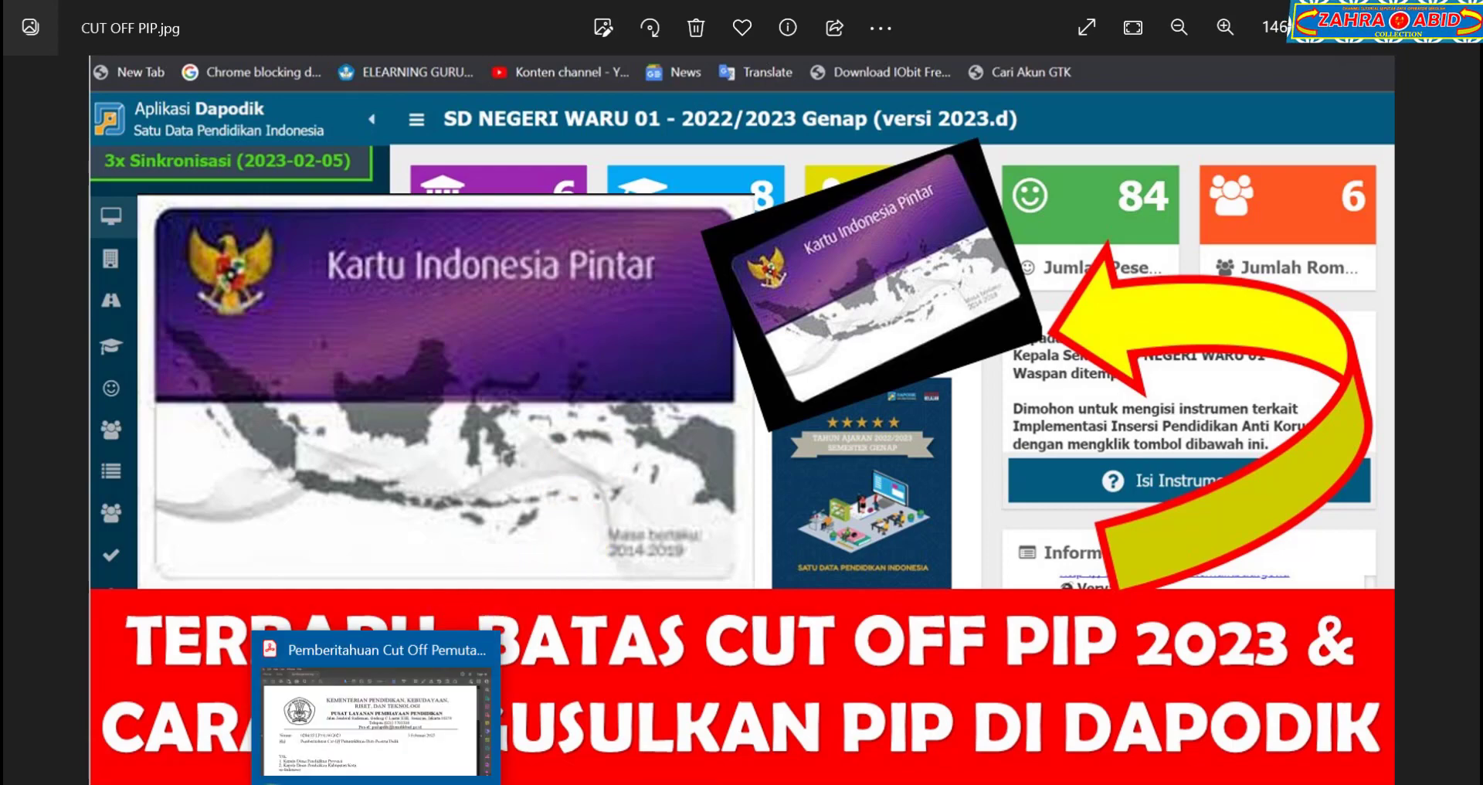
Open the cut-off notice PDF in Adobe Acrobat Reader, read its three numbered points and select the words "Layak PIP" in point 1
click(259, 783)
scroll(628, 513, down, 3)
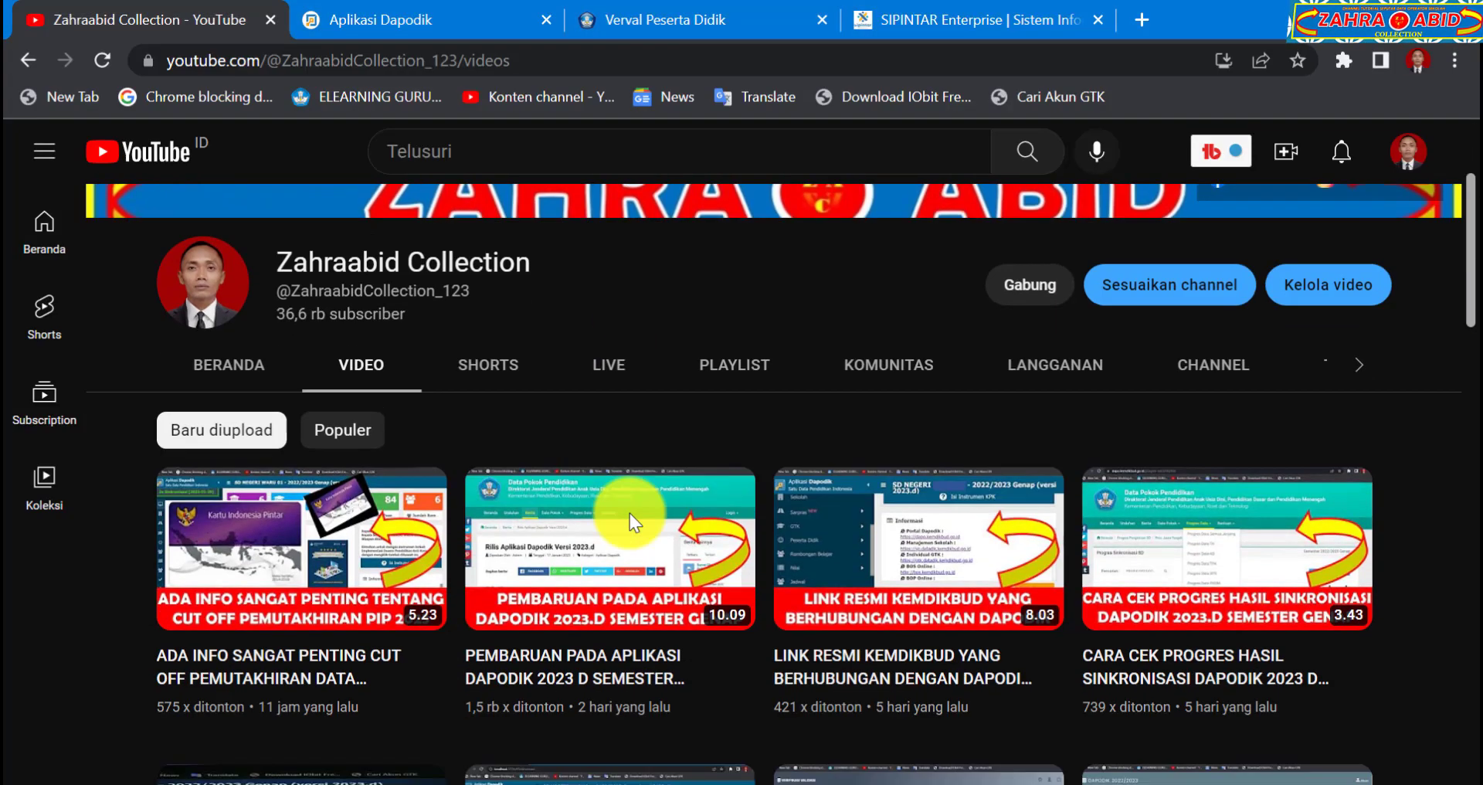
scroll(314, 546, up, 3)
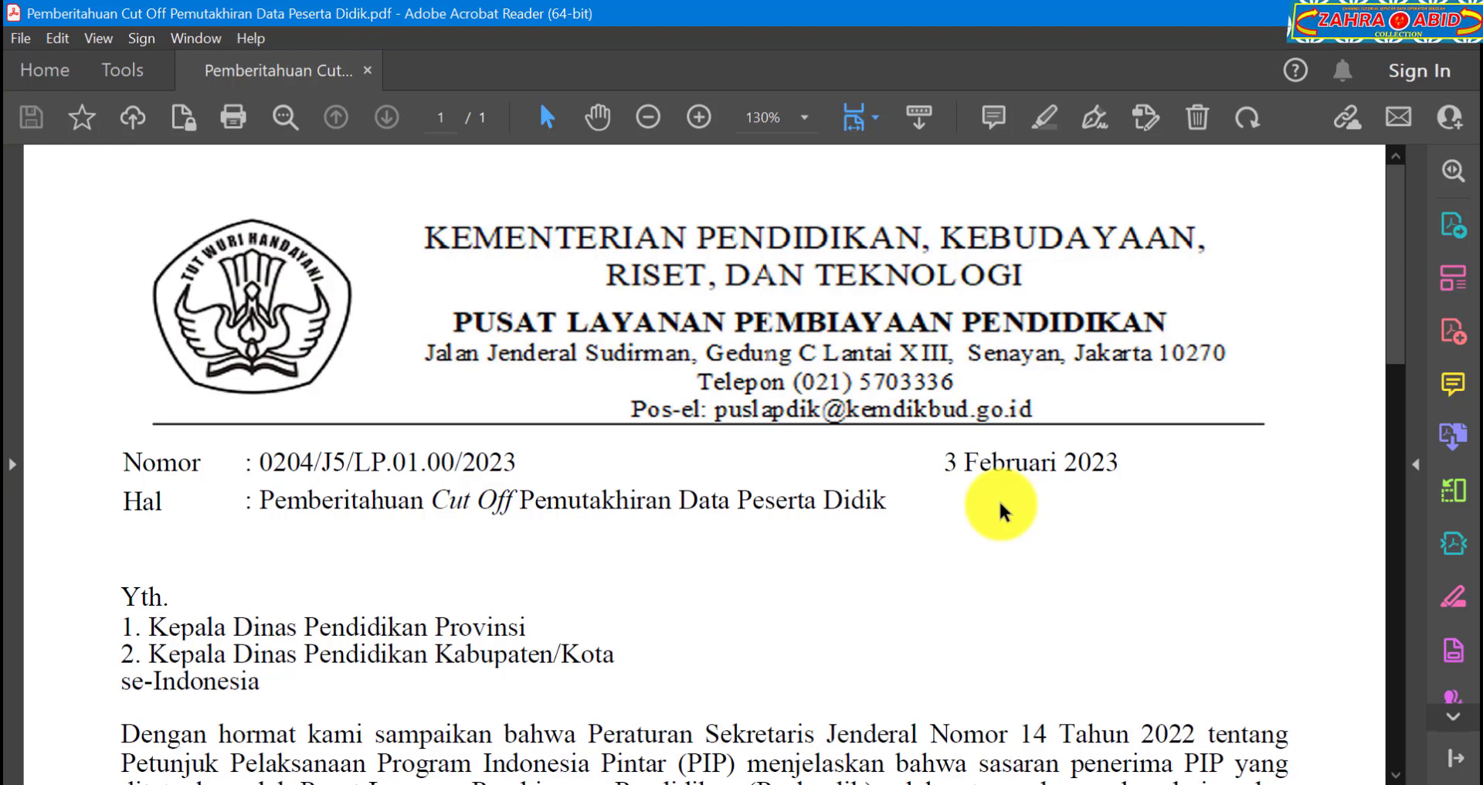
scroll(1001, 510, down, 5)
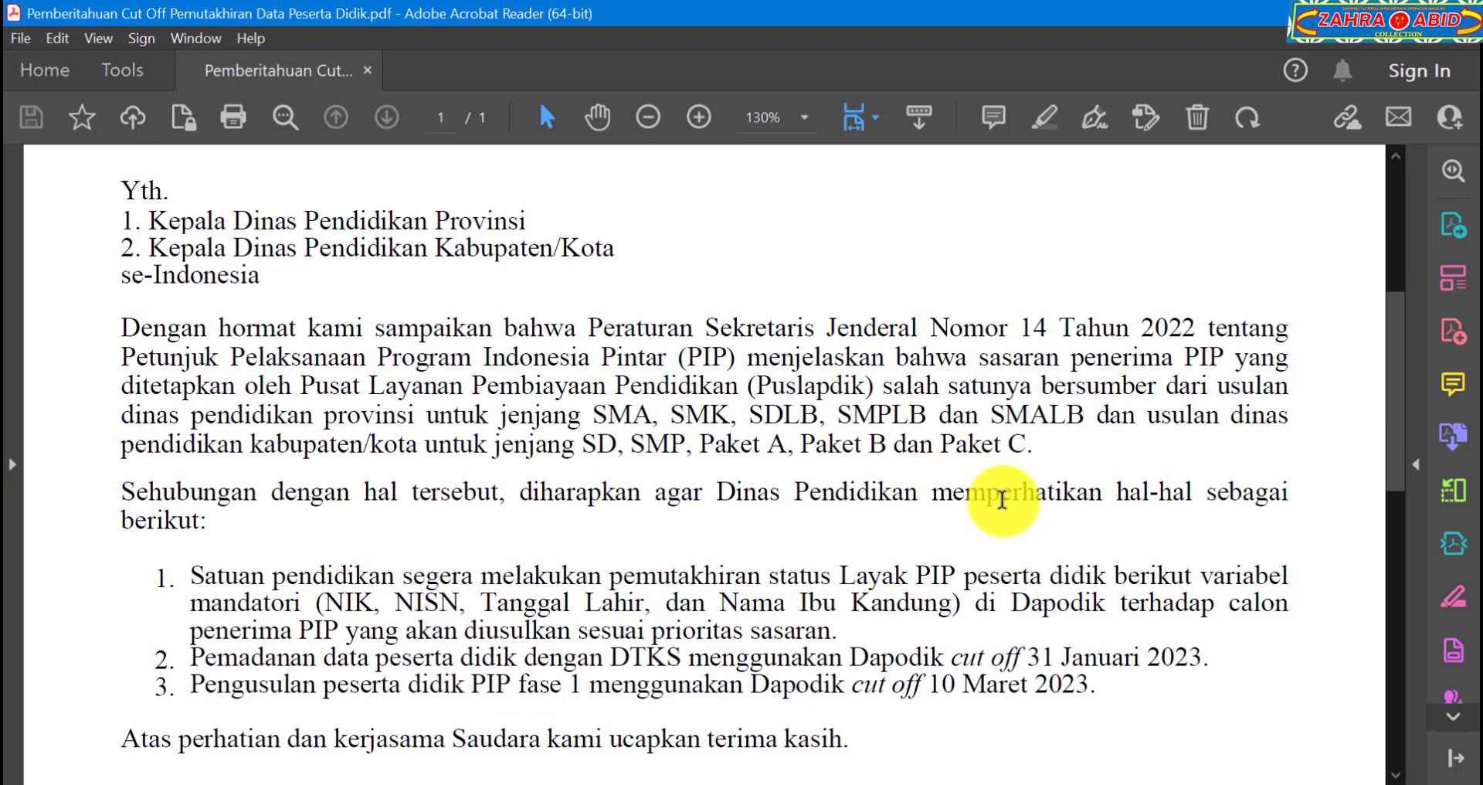
scroll(1002, 500, down, 1)
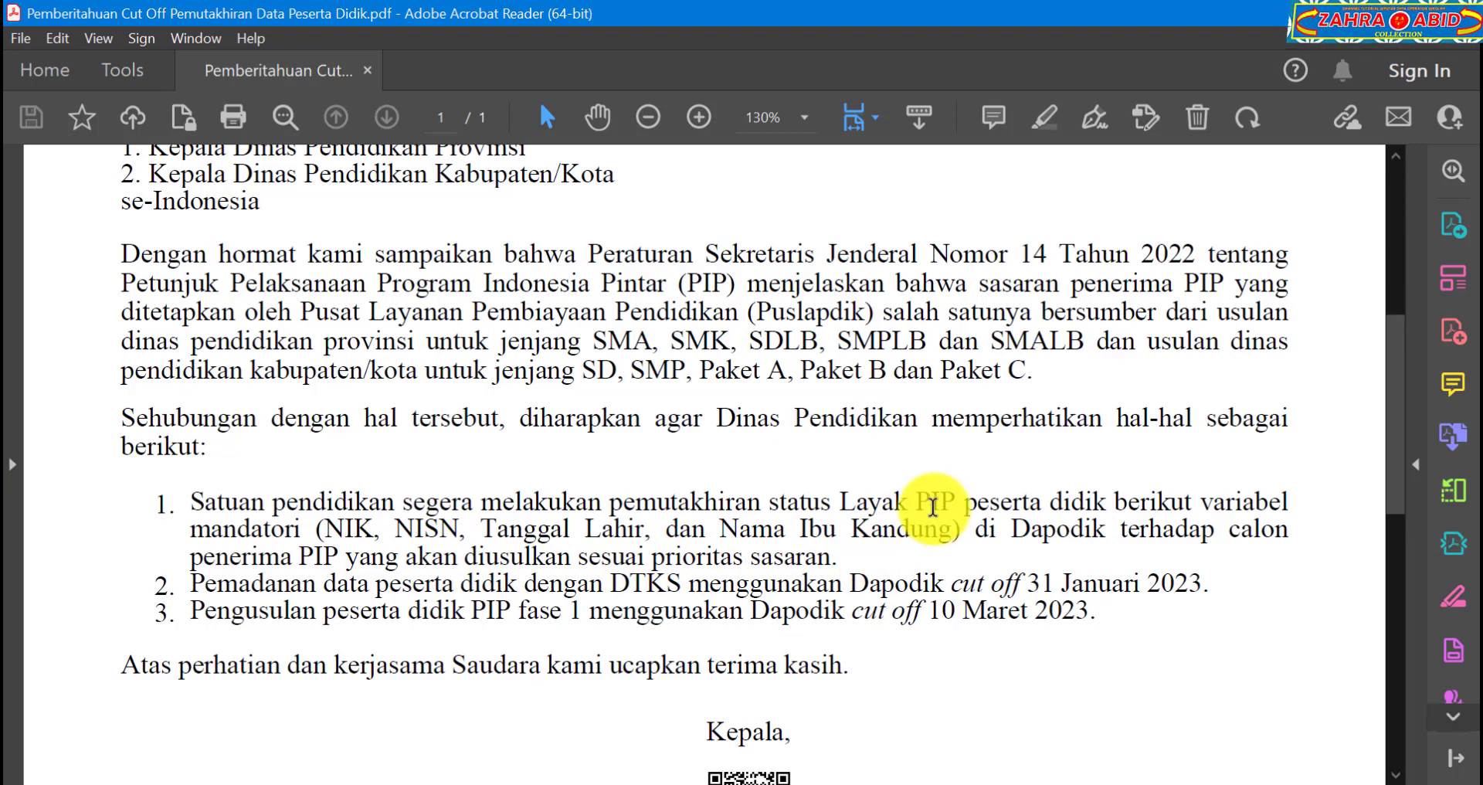
click(844, 500)
drag(844, 500, 956, 508)
click(953, 505)
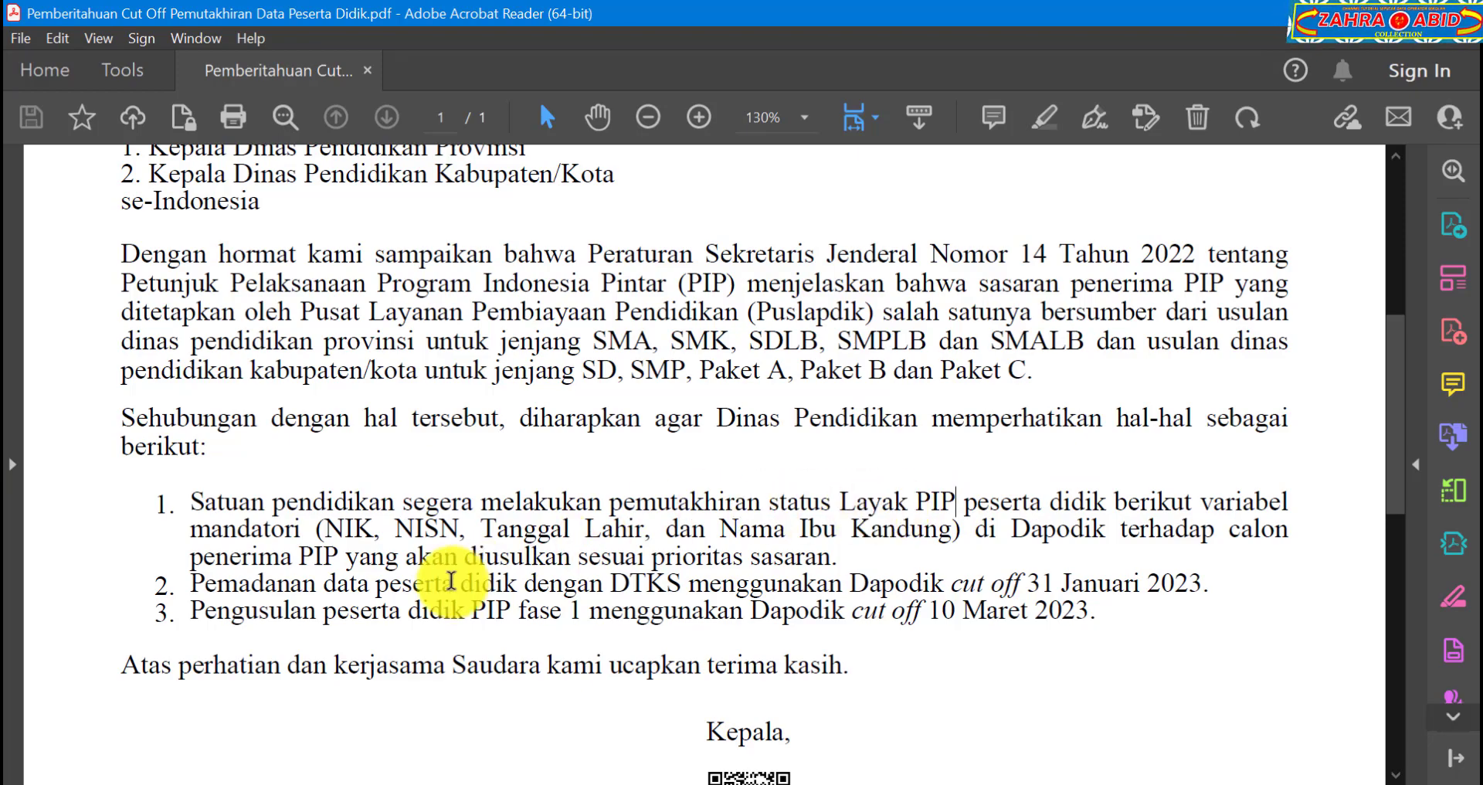
Switch to Aplikasi Dapodik in the browser, open the Peserta Didik student list and dismiss the information message
click(214, 783)
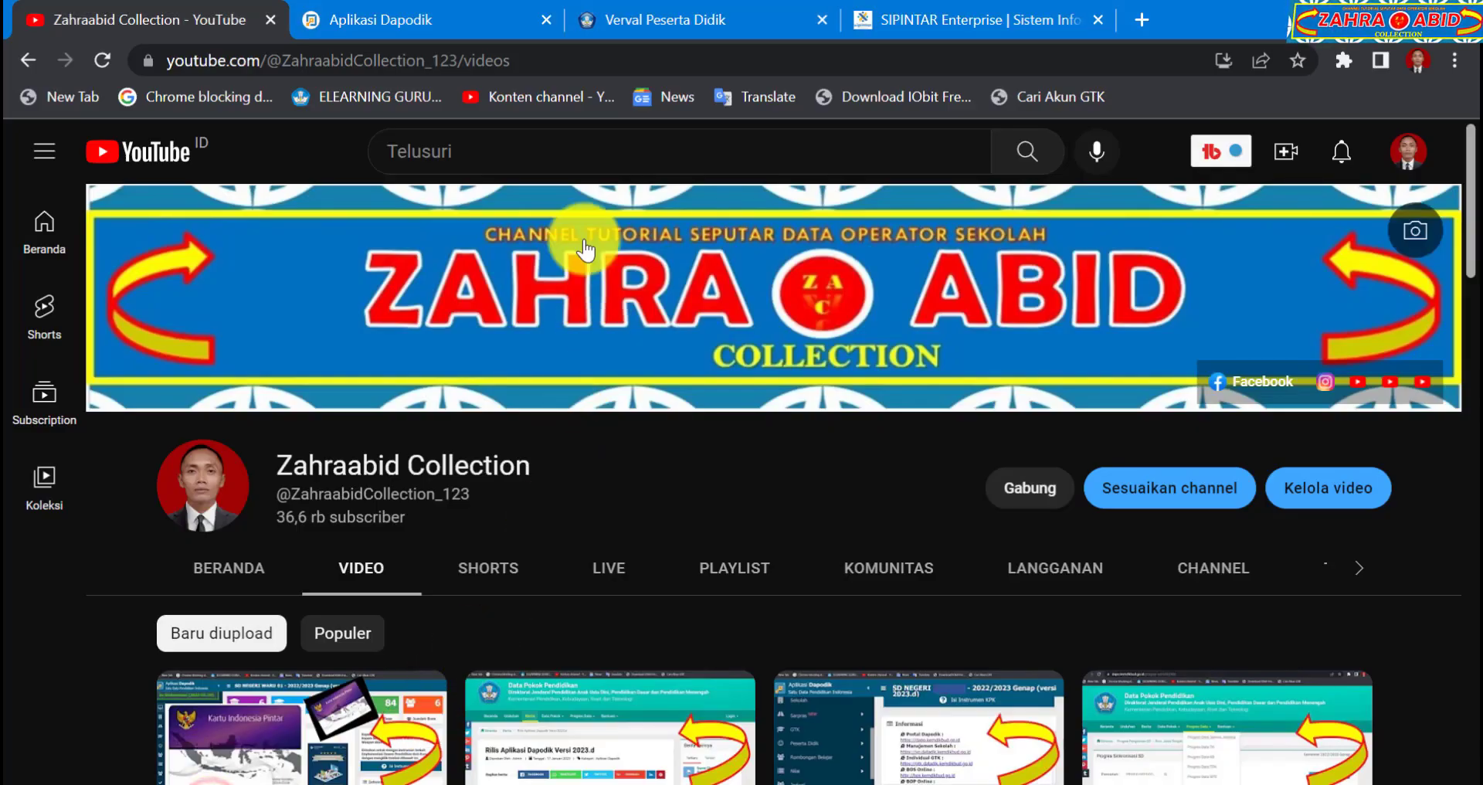
click(470, 19)
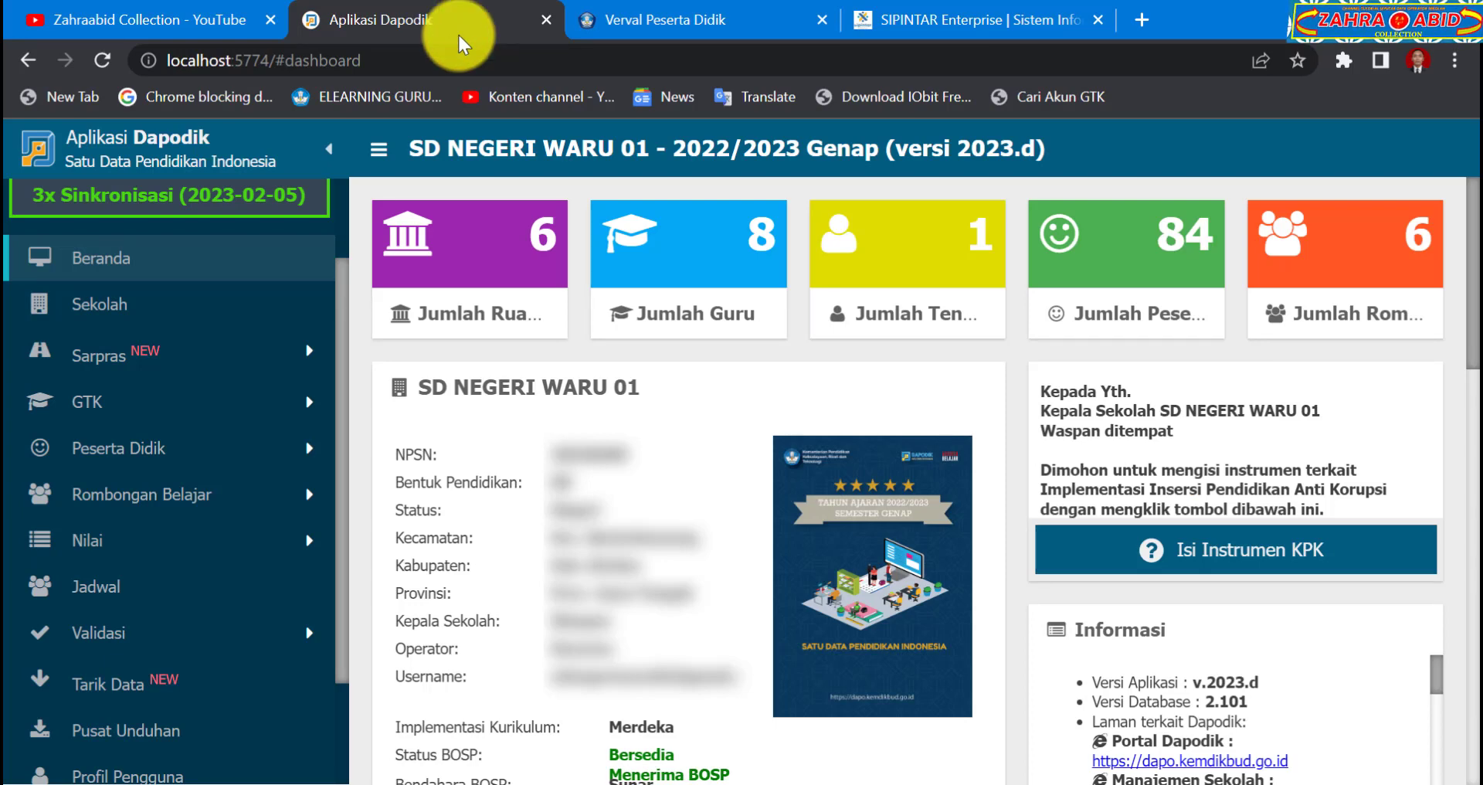
click(215, 433)
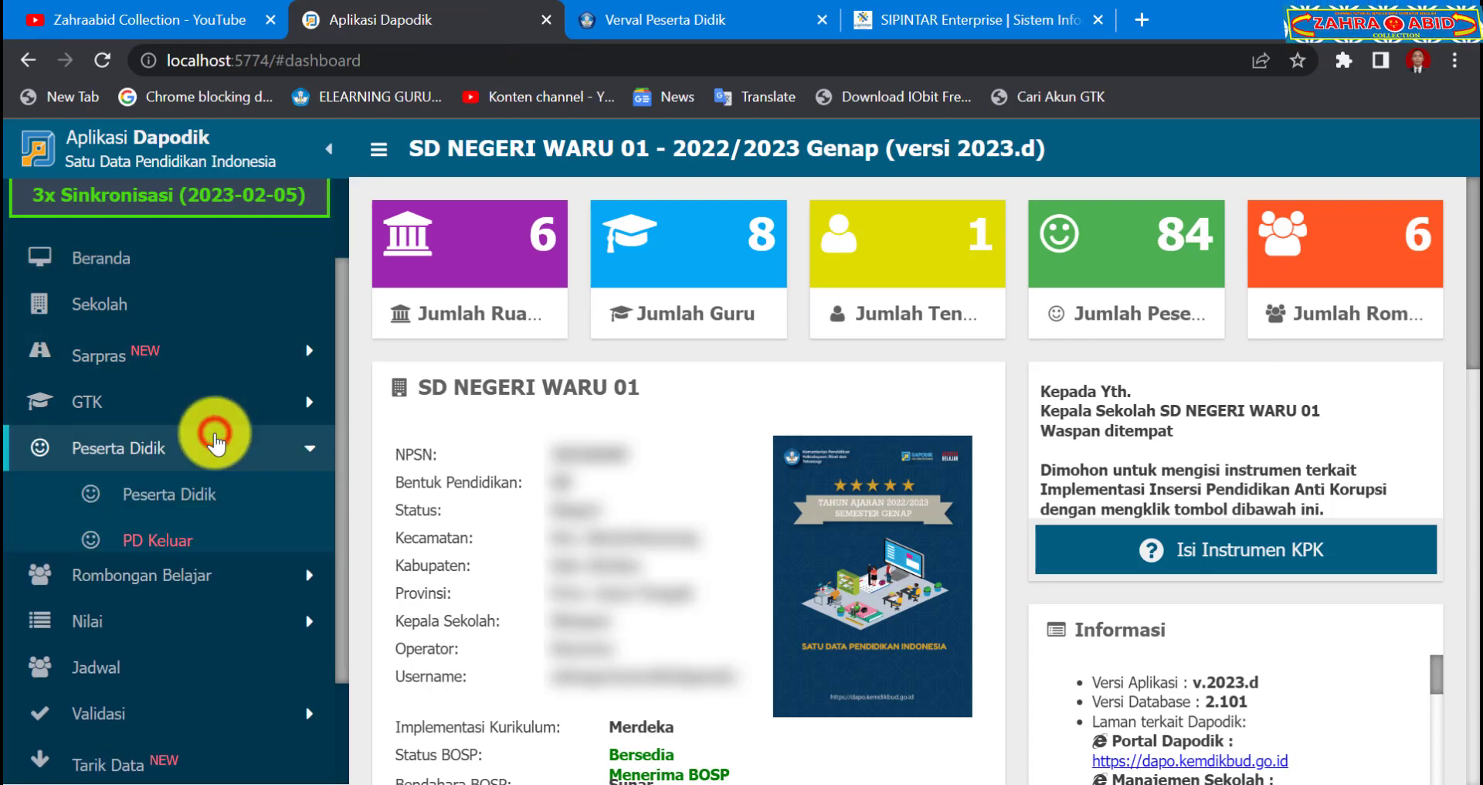
click(207, 491)
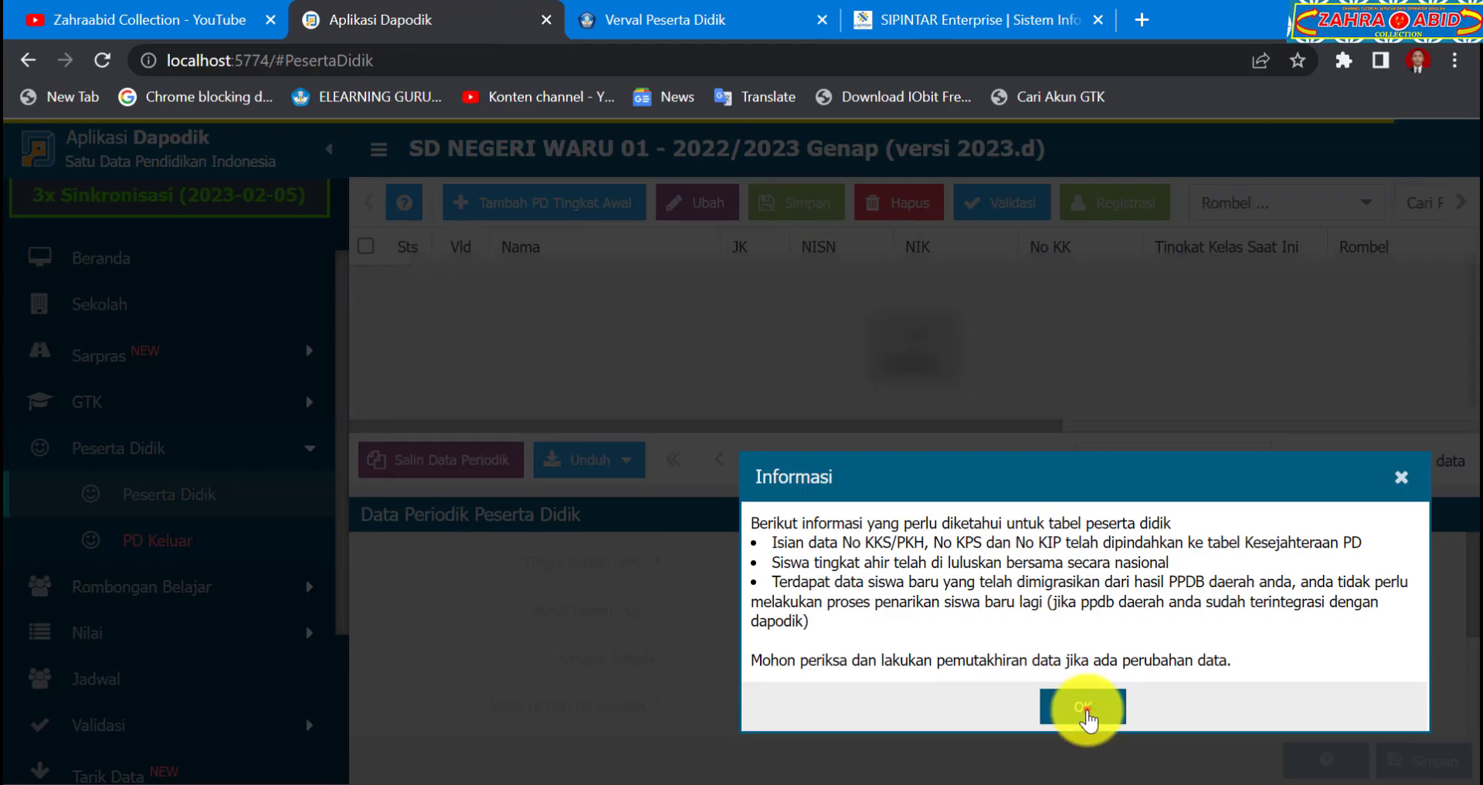
click(1084, 707)
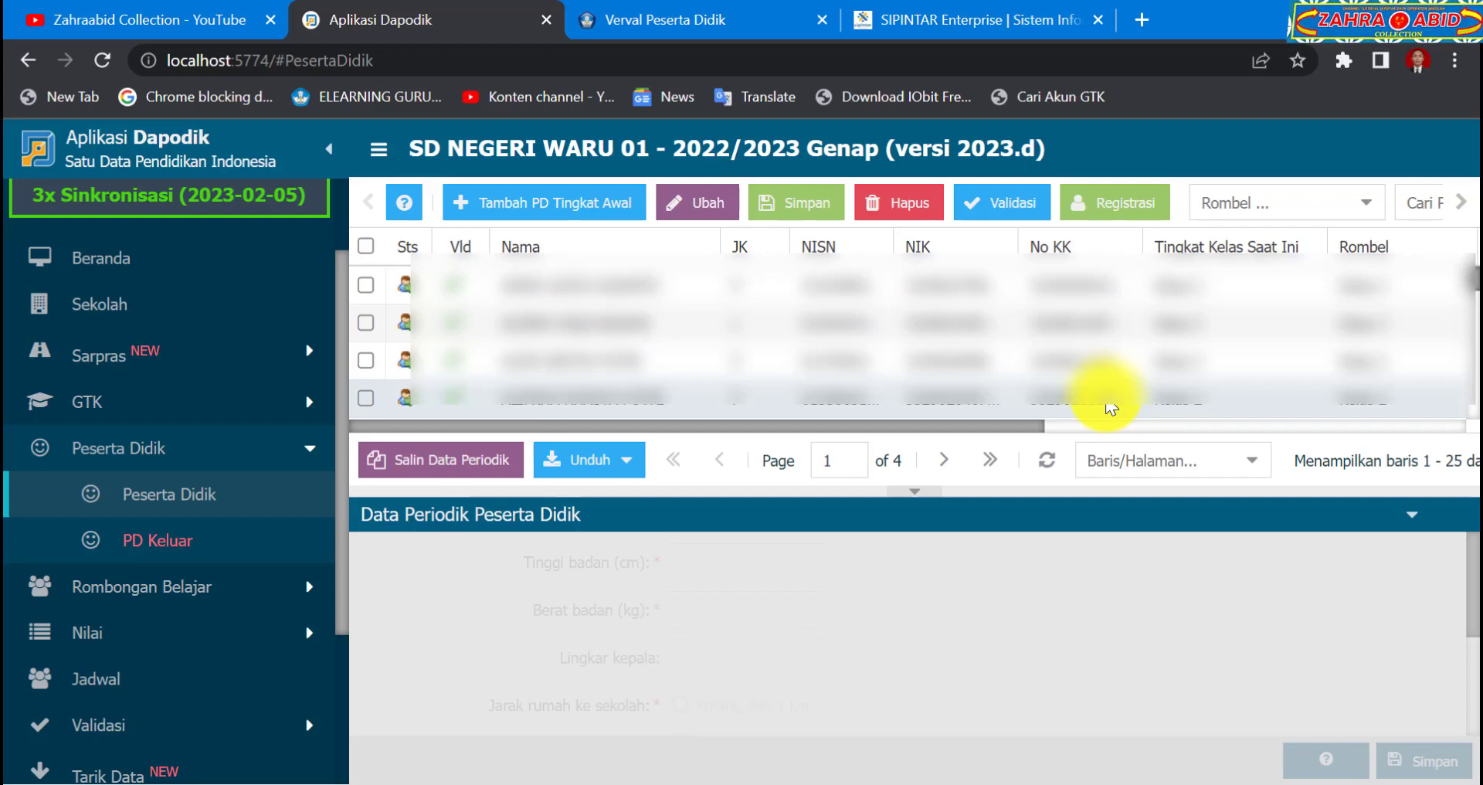
Select a student in the Peserta Didik list and open that student's record for editing
scroll(878, 266, down, 1)
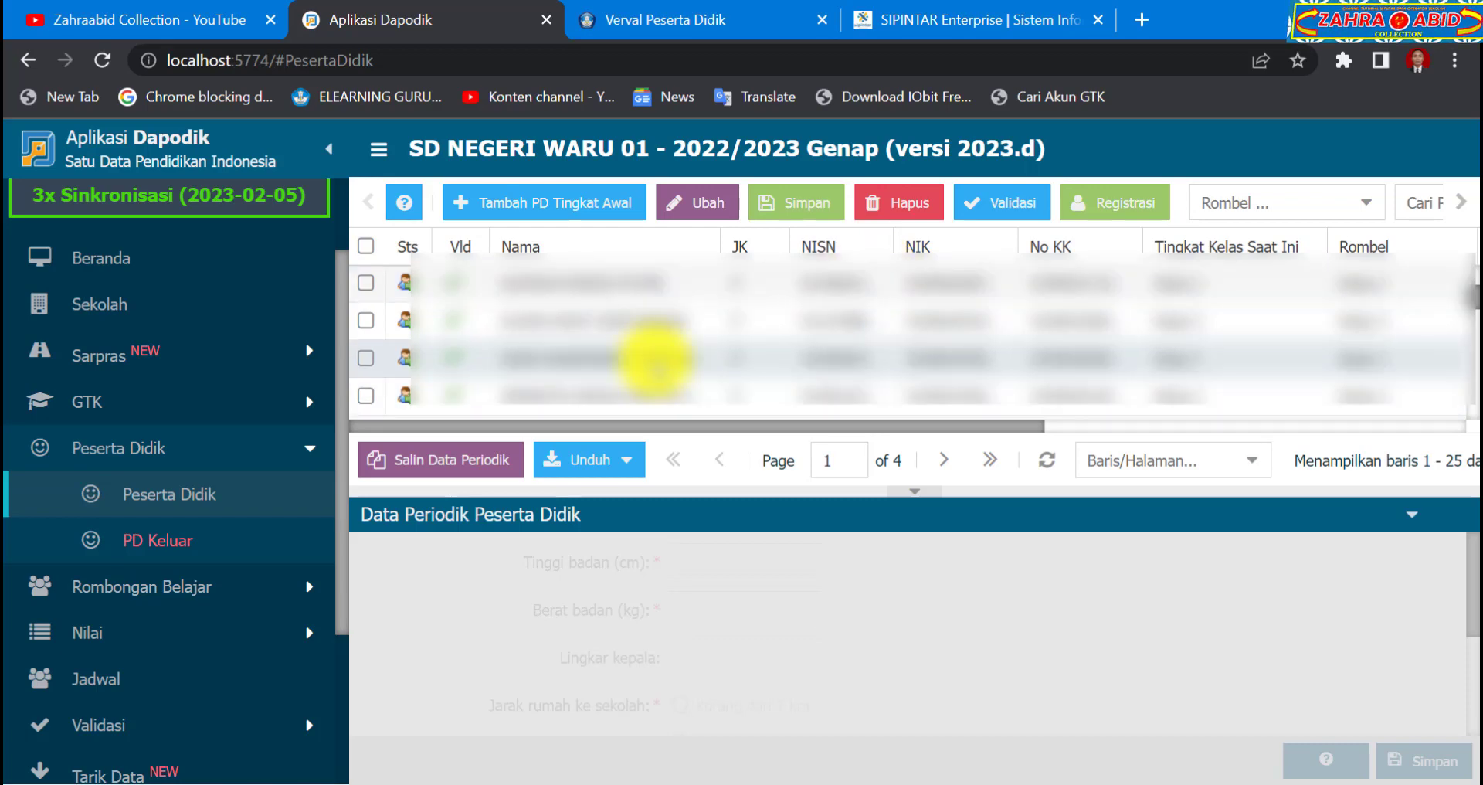
click(655, 359)
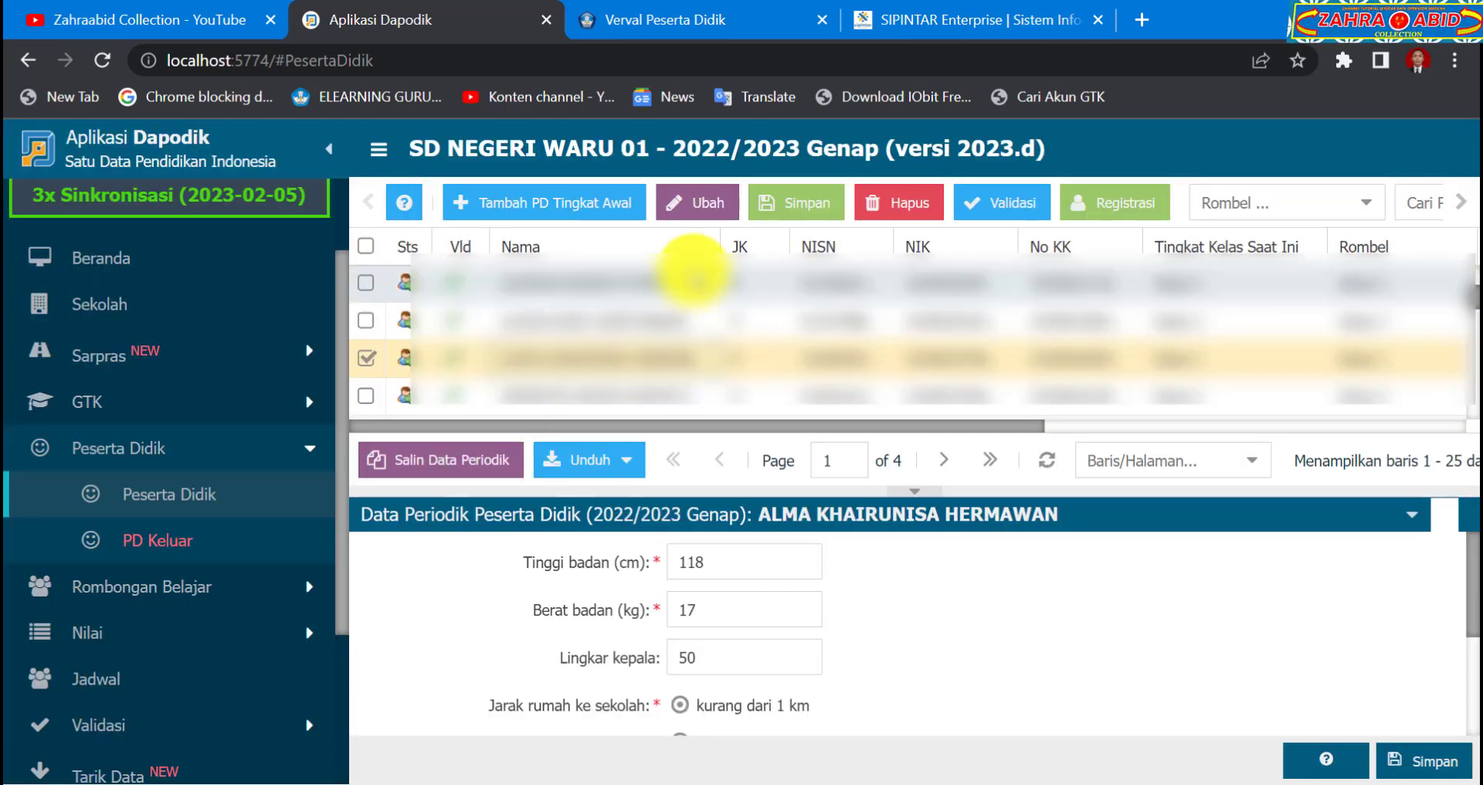
click(699, 203)
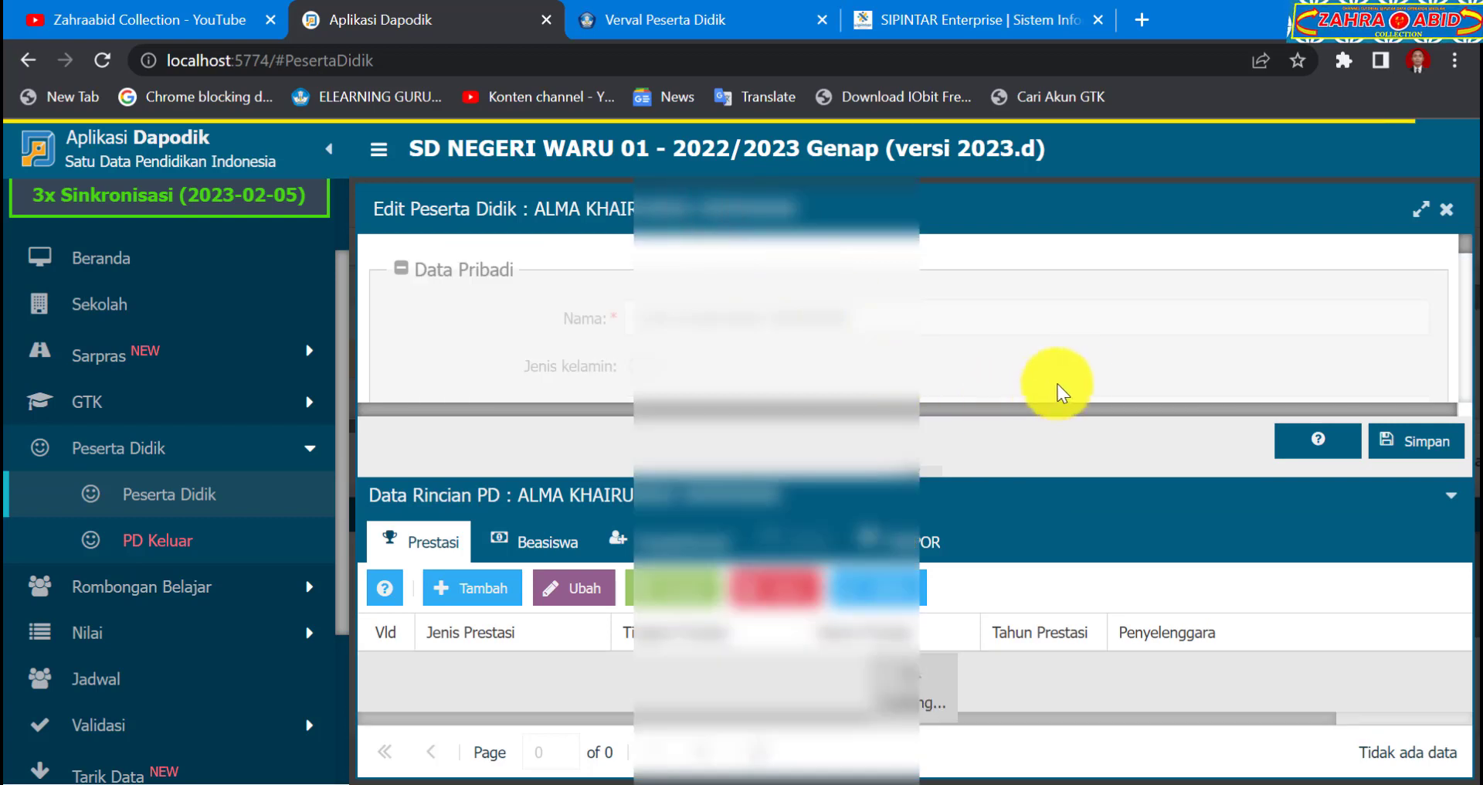
Collapse the Data Rincian PD section and answer Ya to whether the student is eligible for PIP
scroll(1087, 320, down, 8)
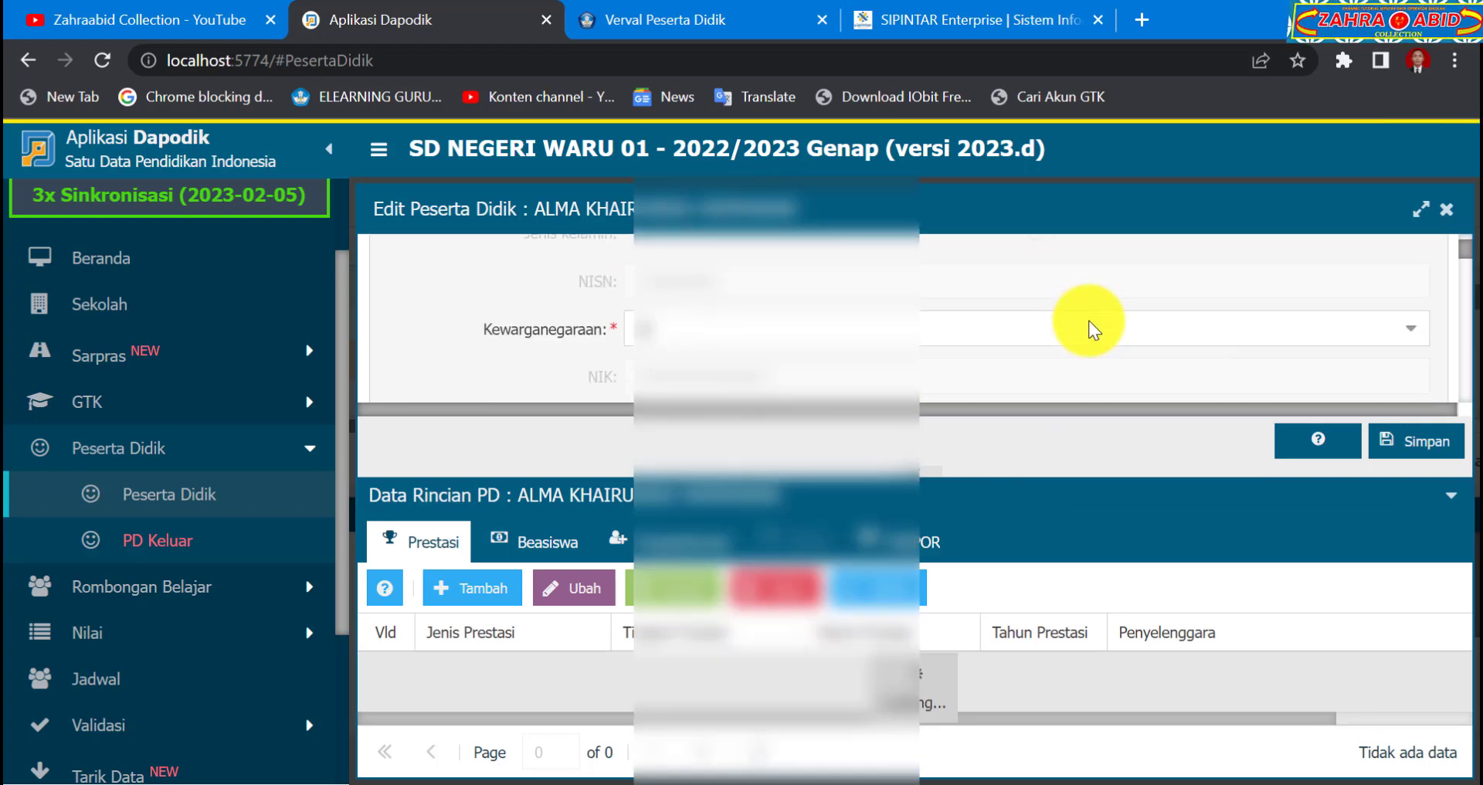
scroll(1090, 321, down, 10)
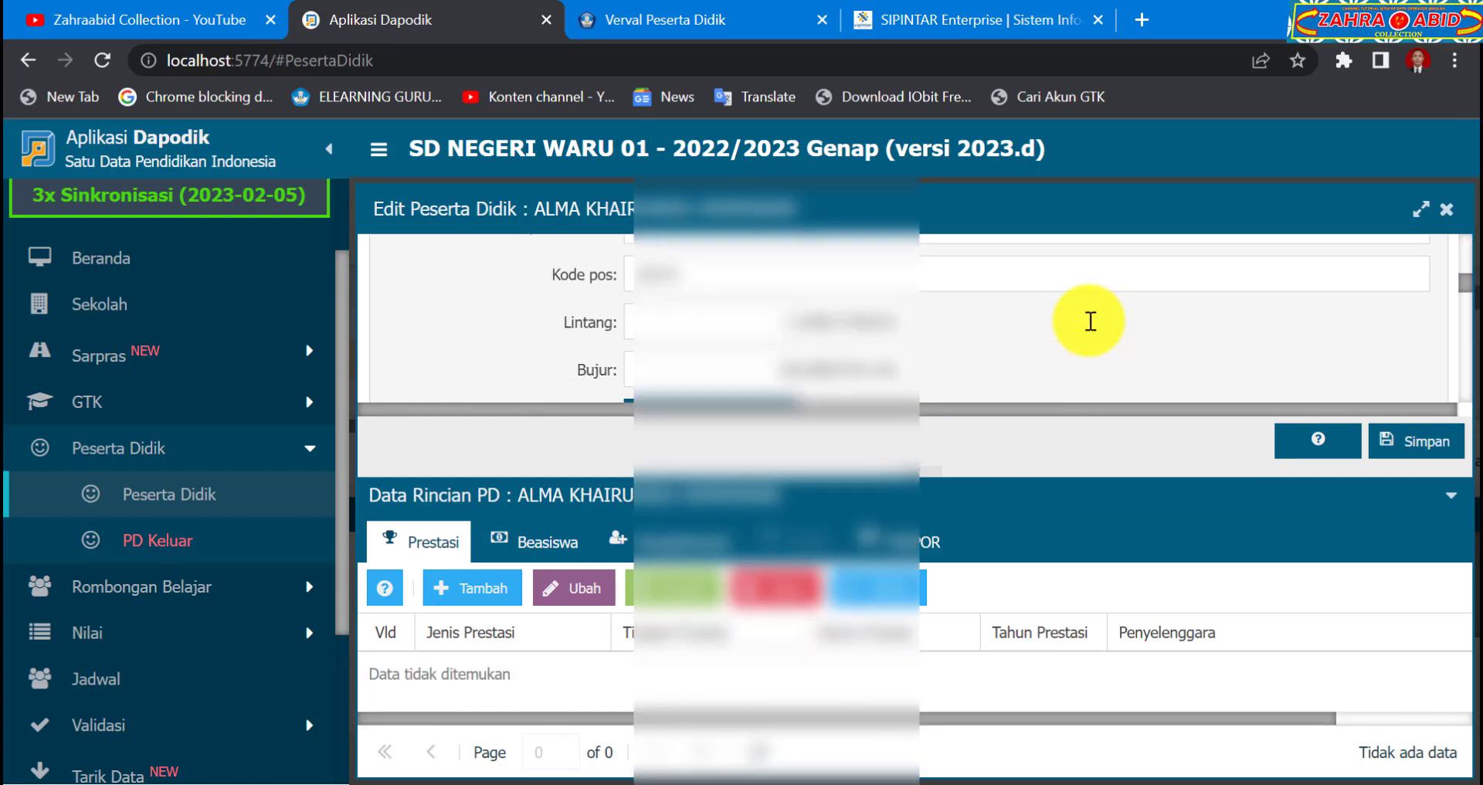
scroll(1088, 319, down, 3)
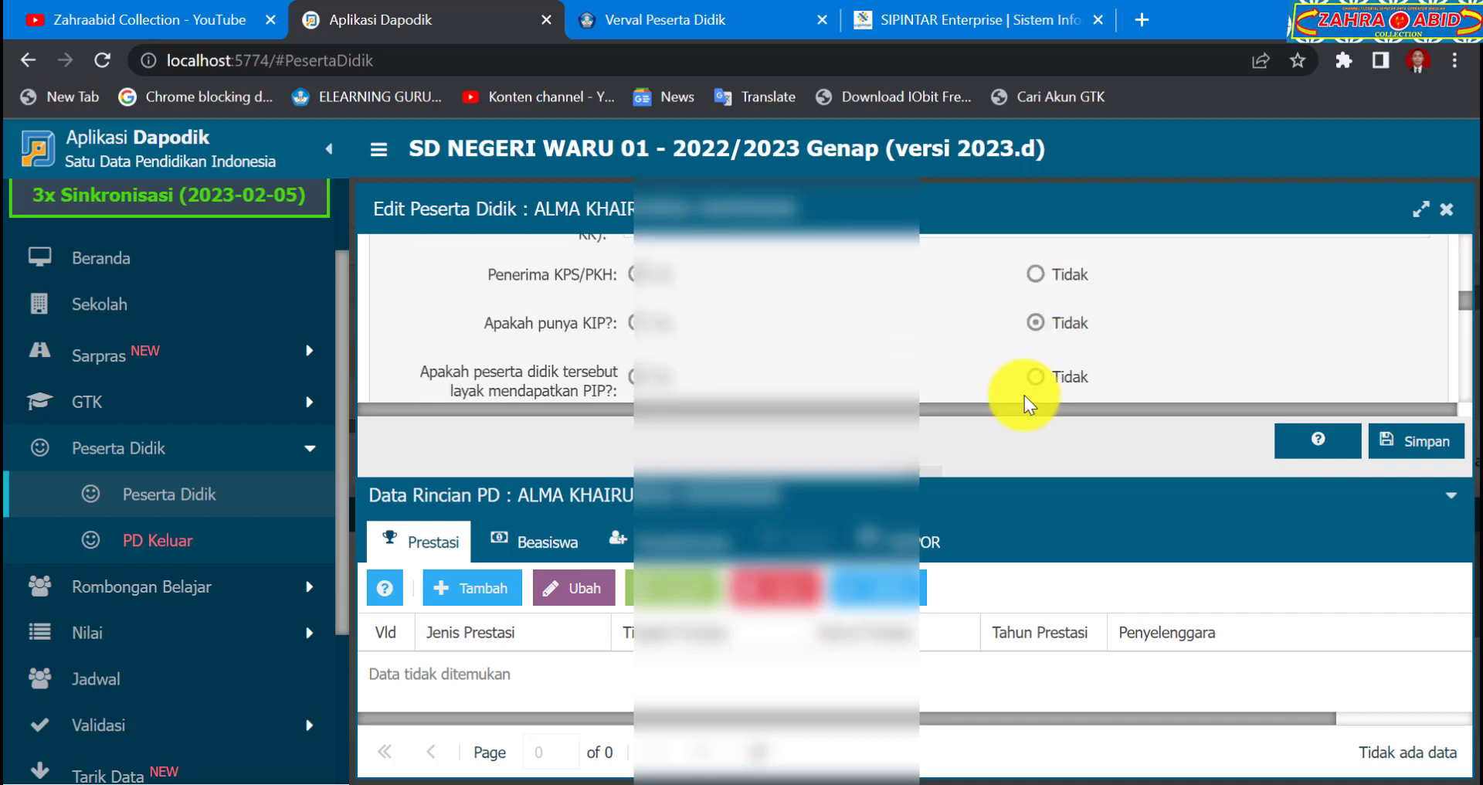
click(933, 478)
scroll(1027, 394, up, 3)
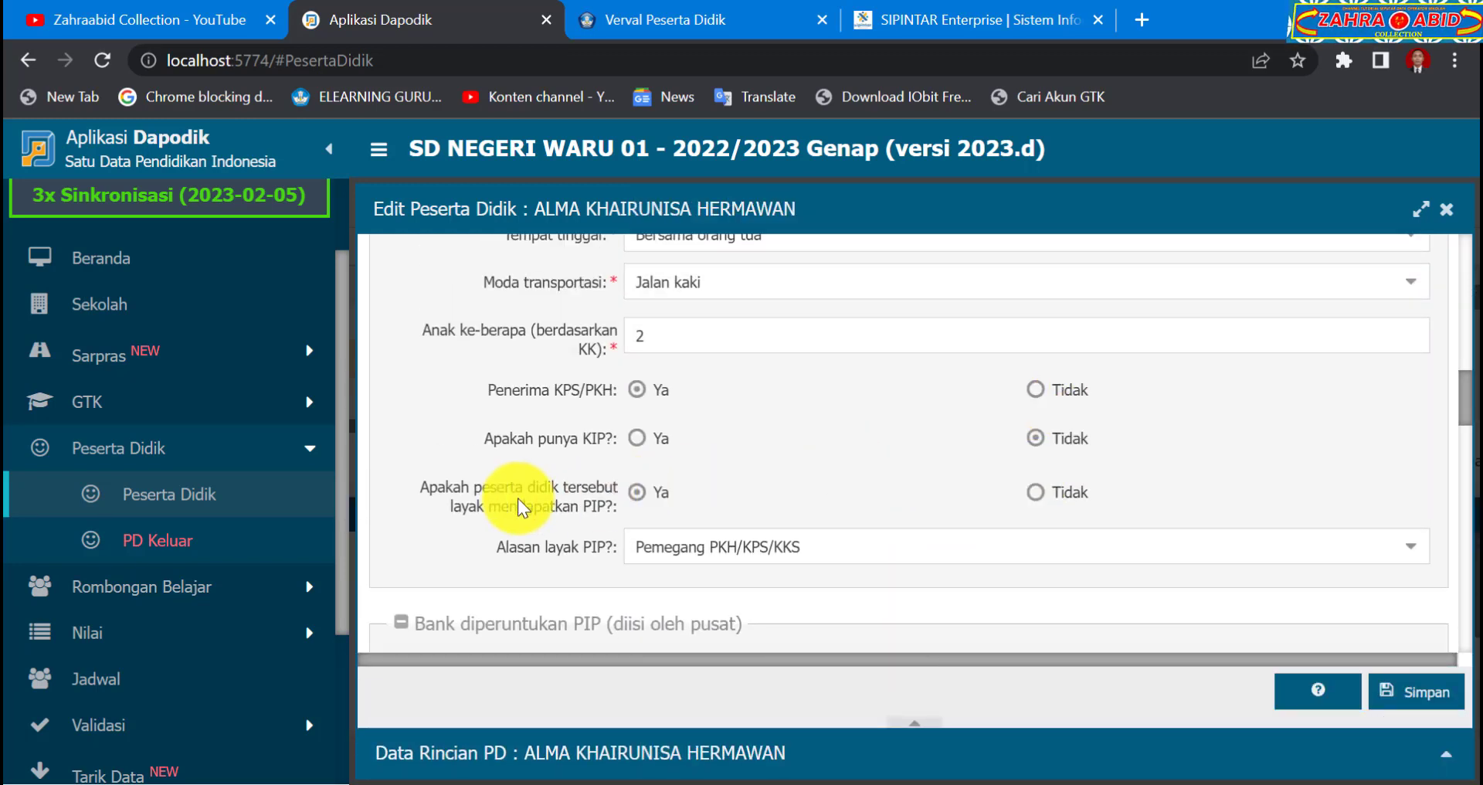
click(638, 493)
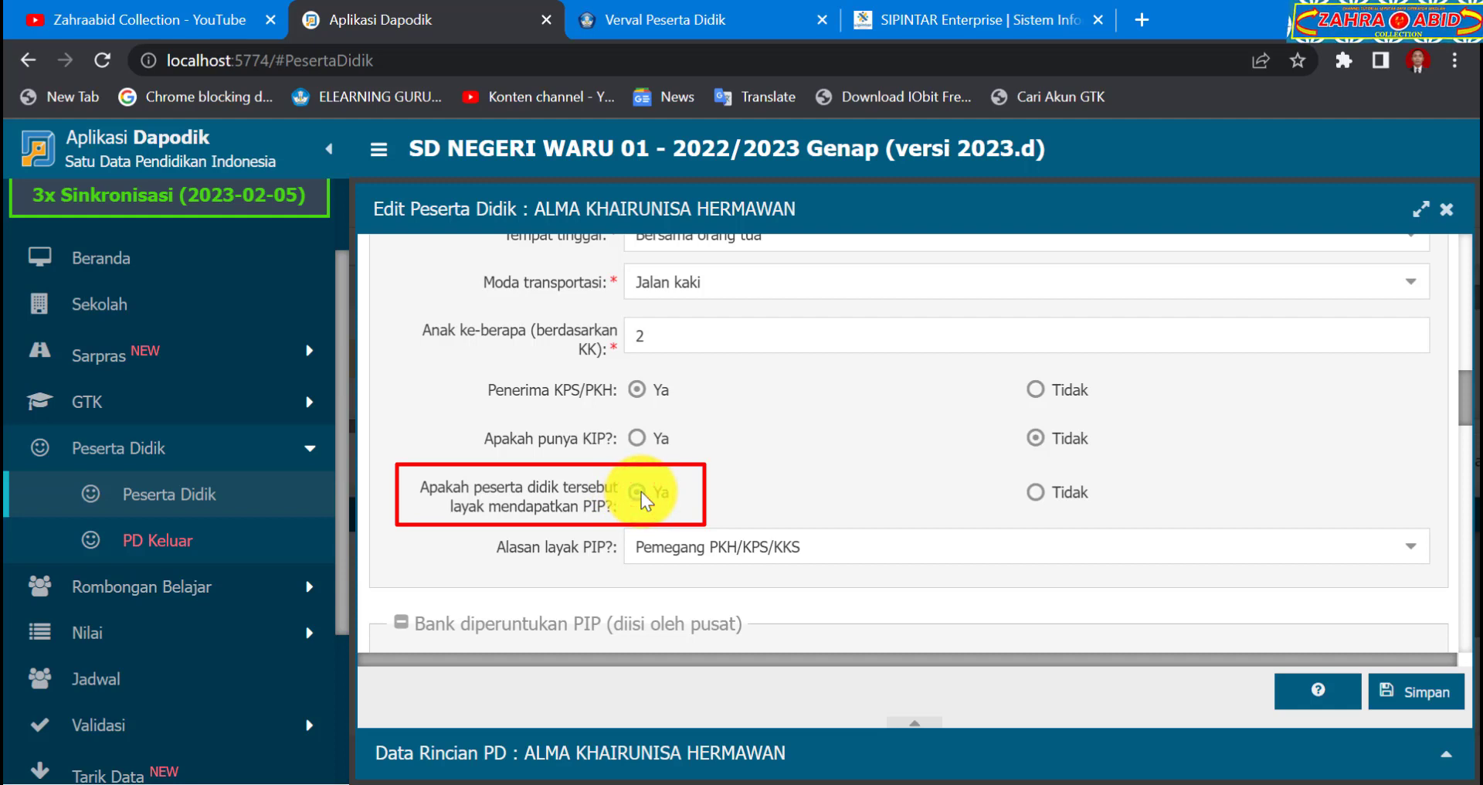
Compare the phrase "Layak PIP" in the notice PDF with the PIP eligibility question in the Dapodik student record
click(382, 783)
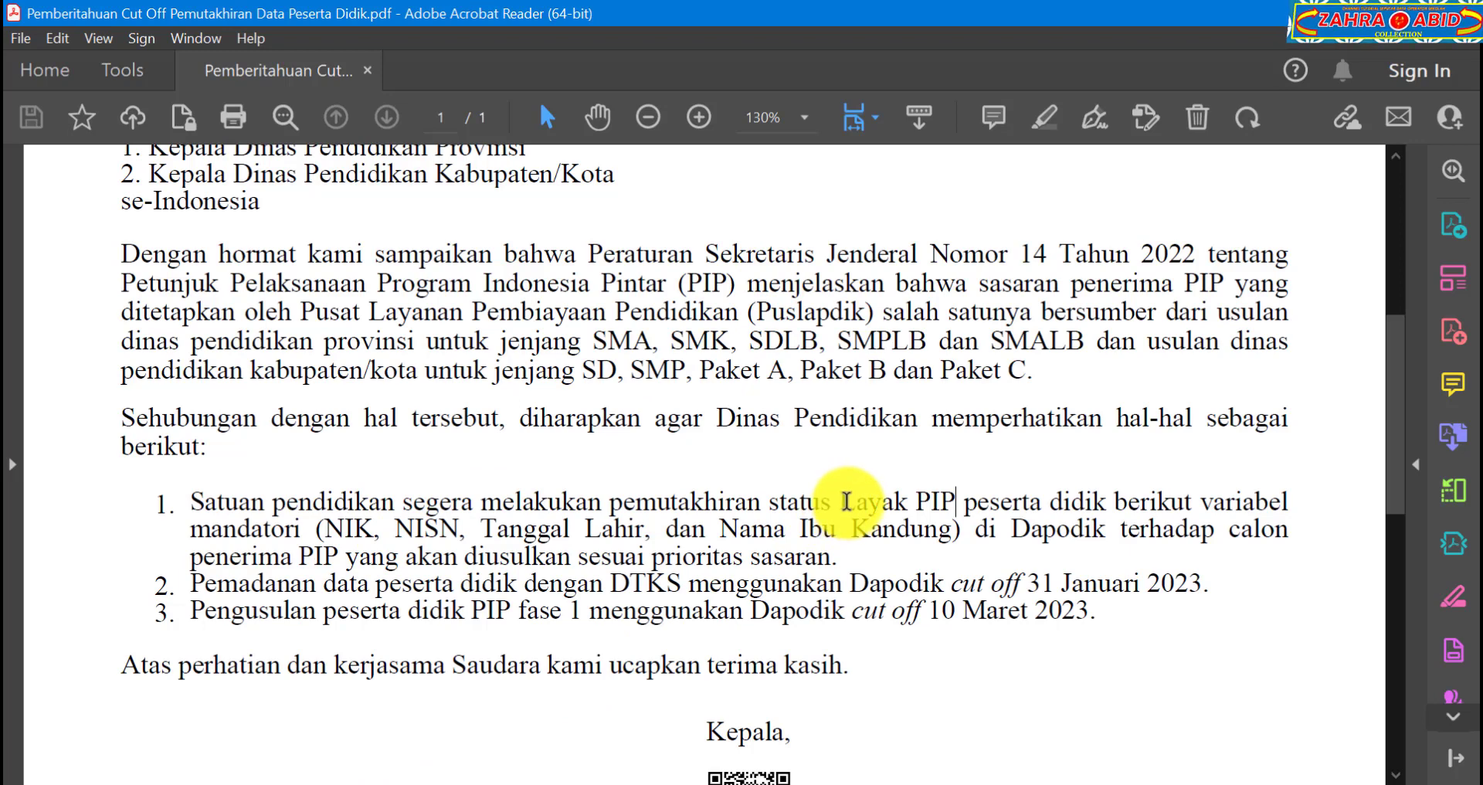
drag(840, 500, 956, 504)
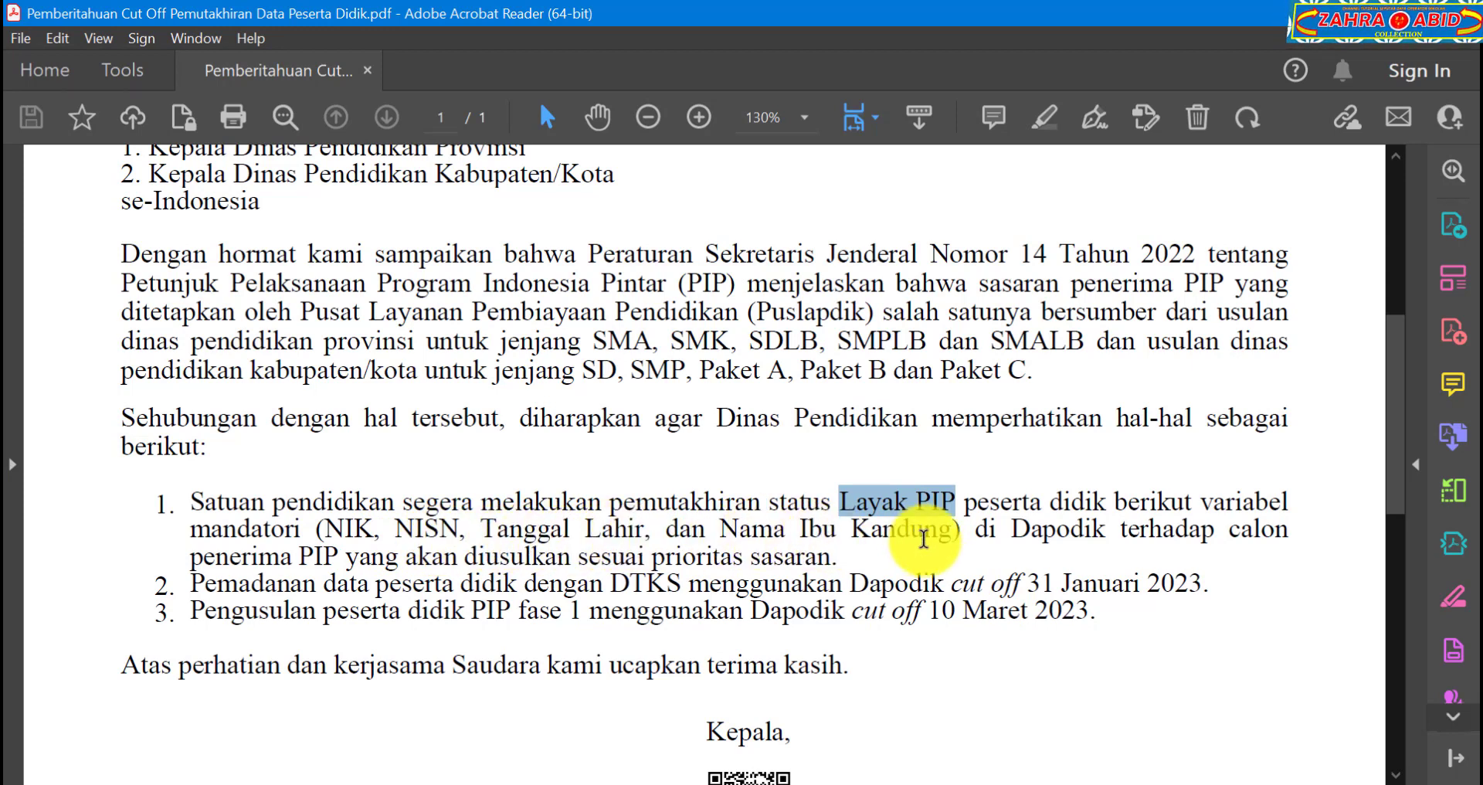
click(233, 783)
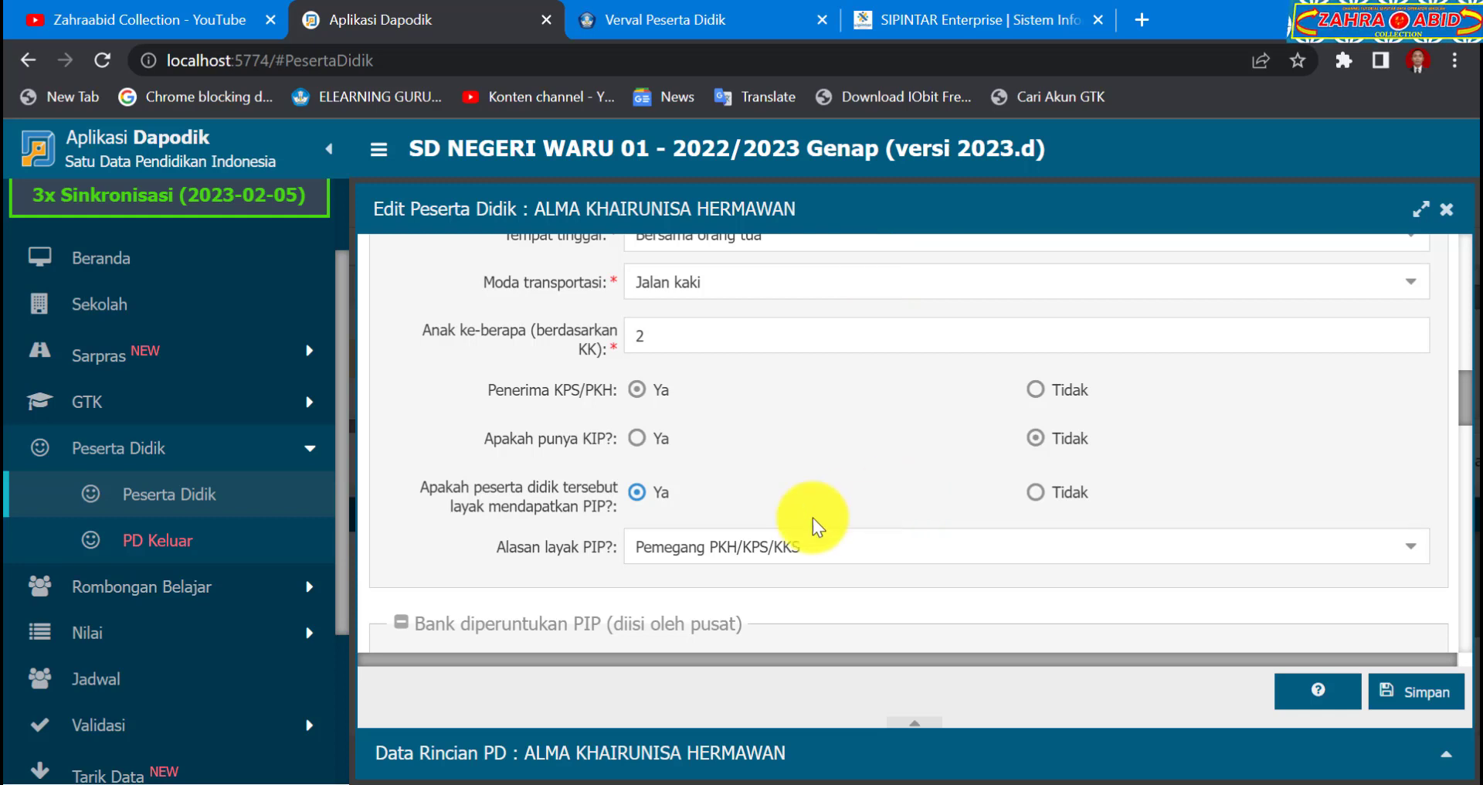
click(398, 782)
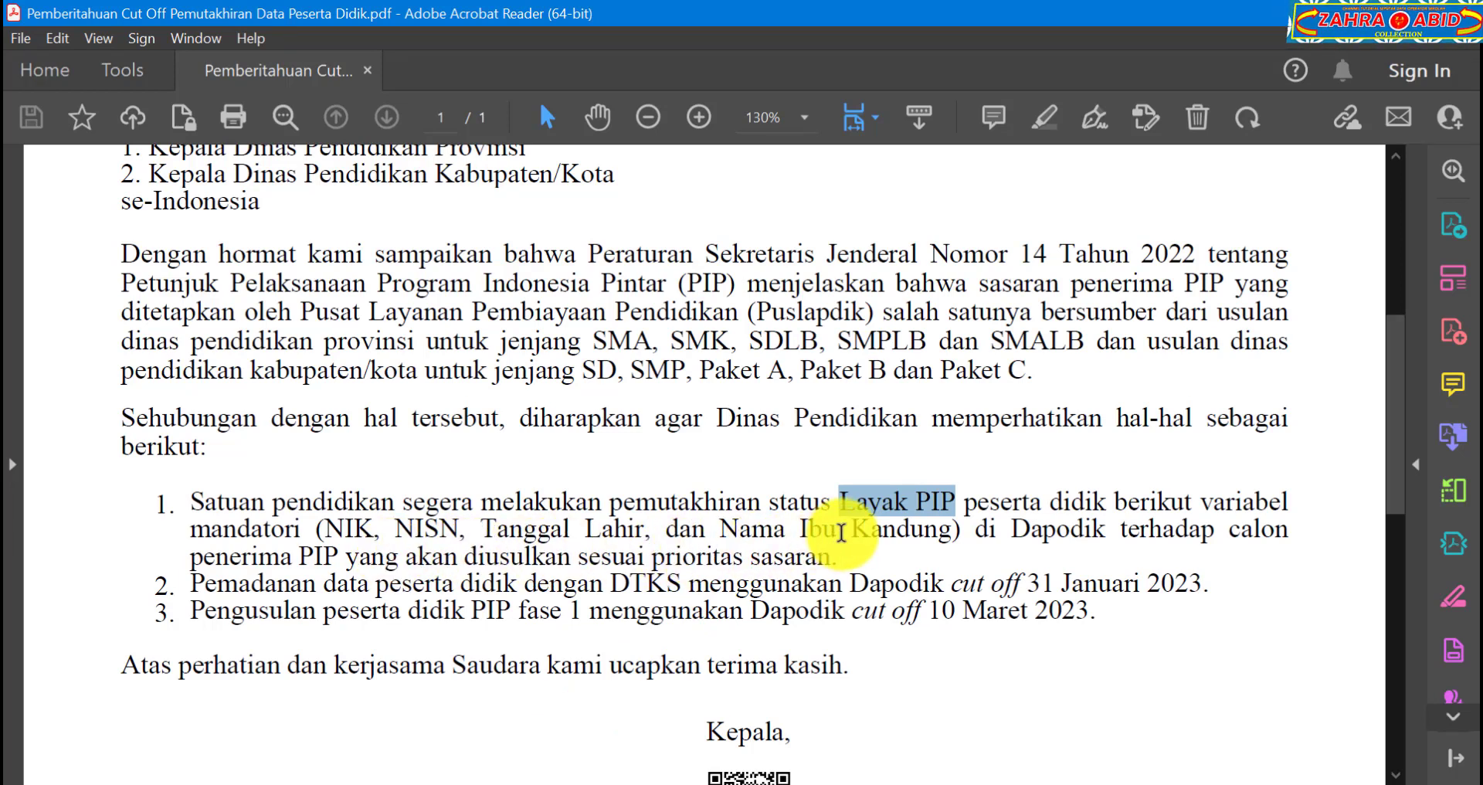
click(251, 779)
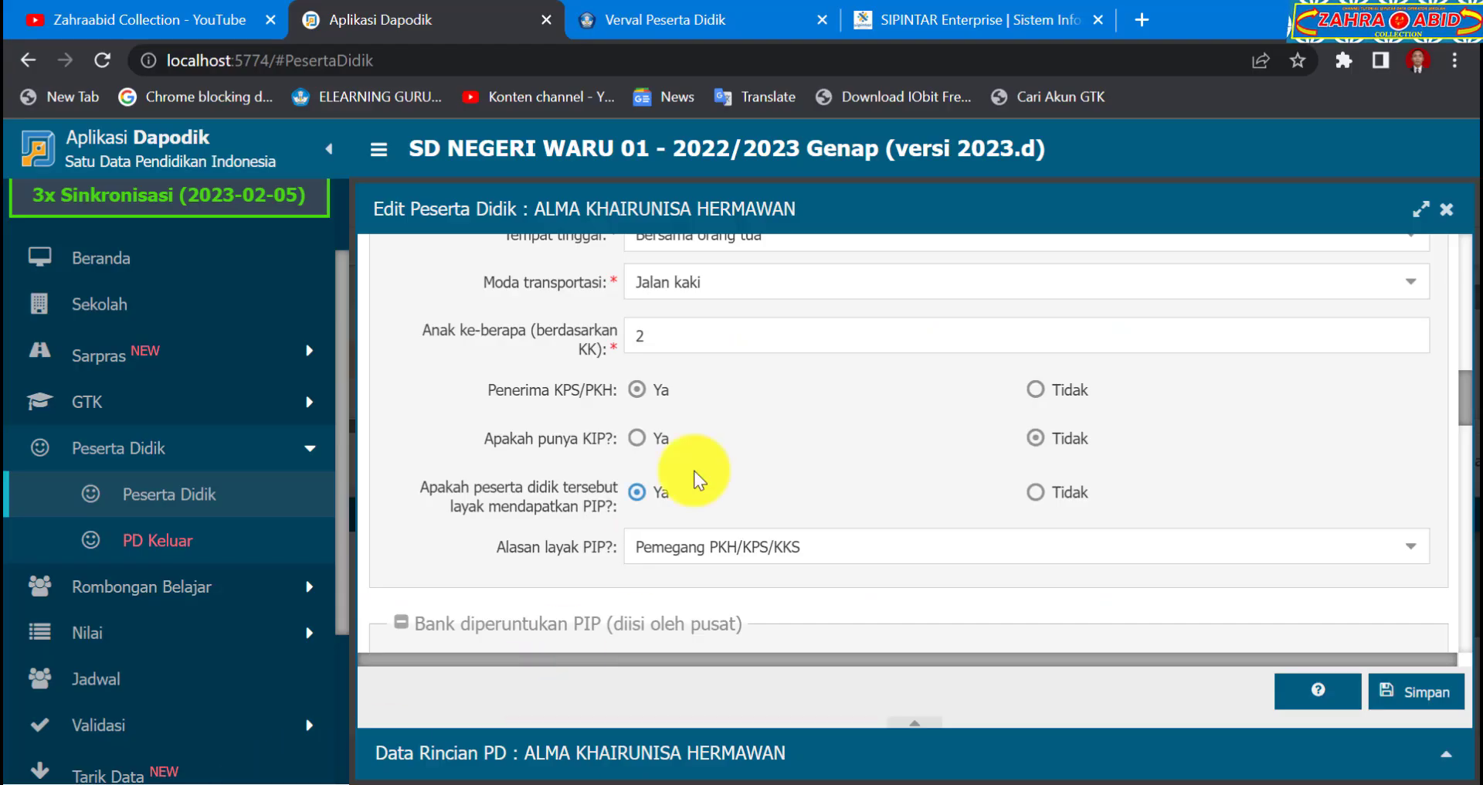
Check the student residue table in Verval Peserta Didik, then review the cut-off dates in the notice PDF
click(730, 18)
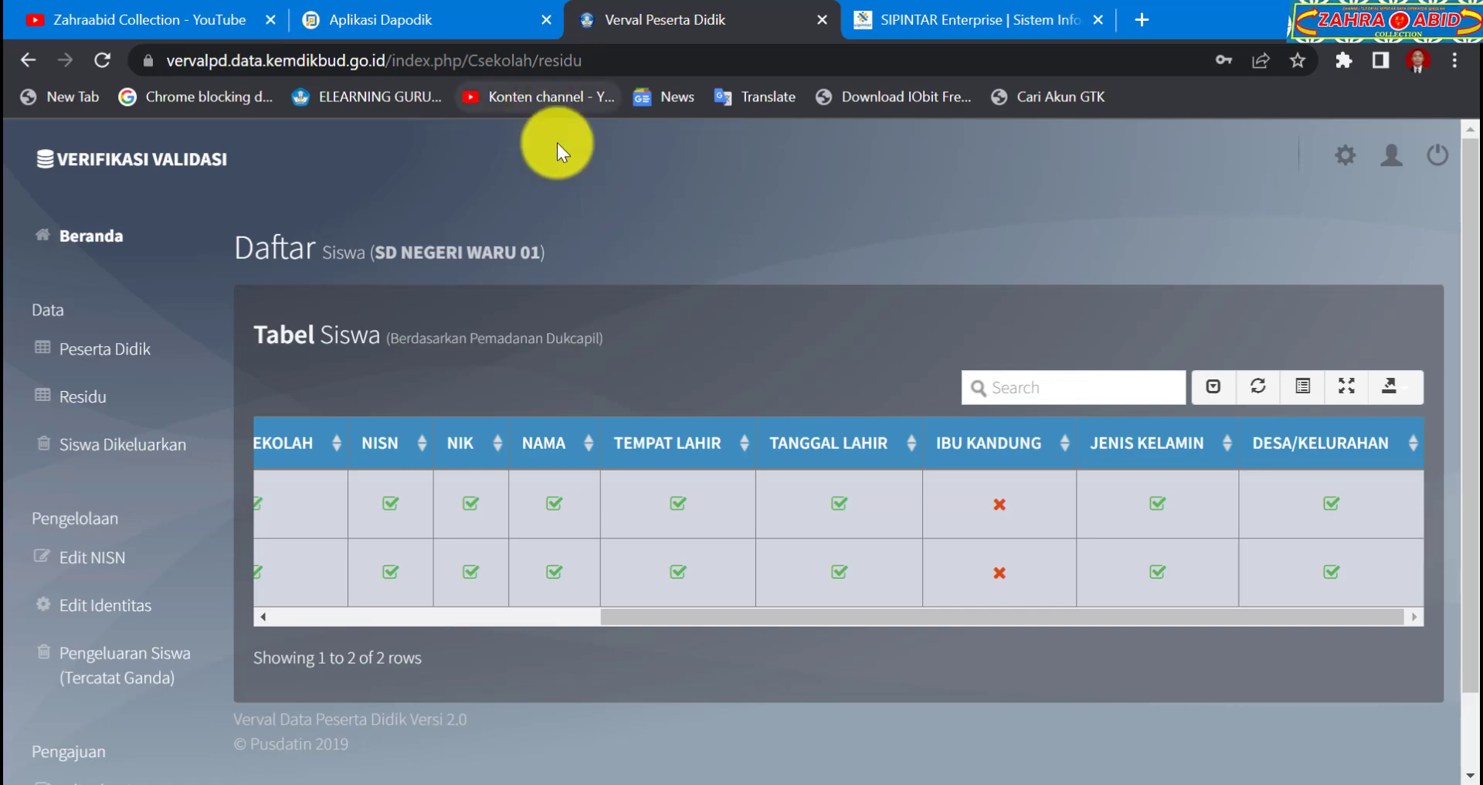
click(390, 784)
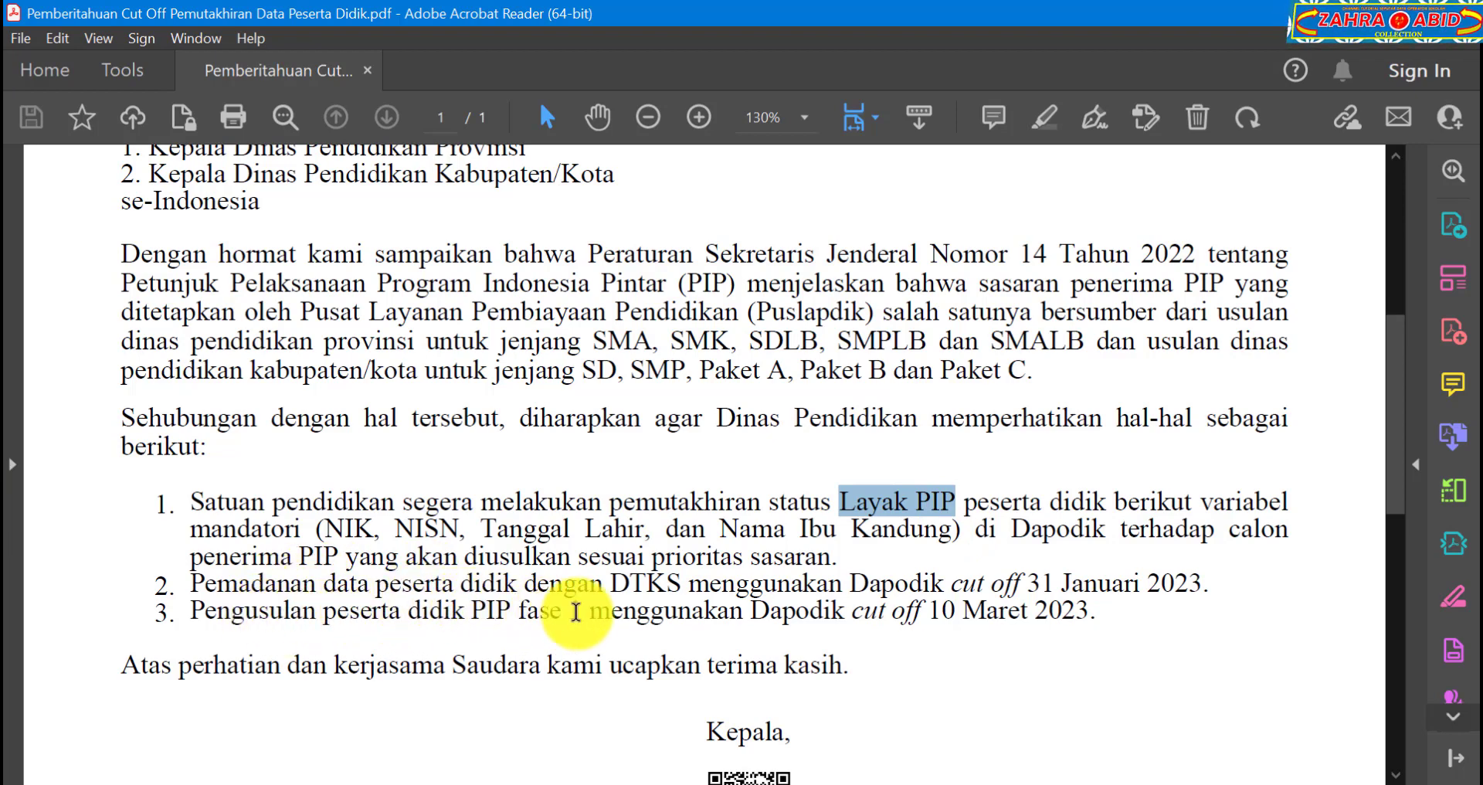
click(963, 583)
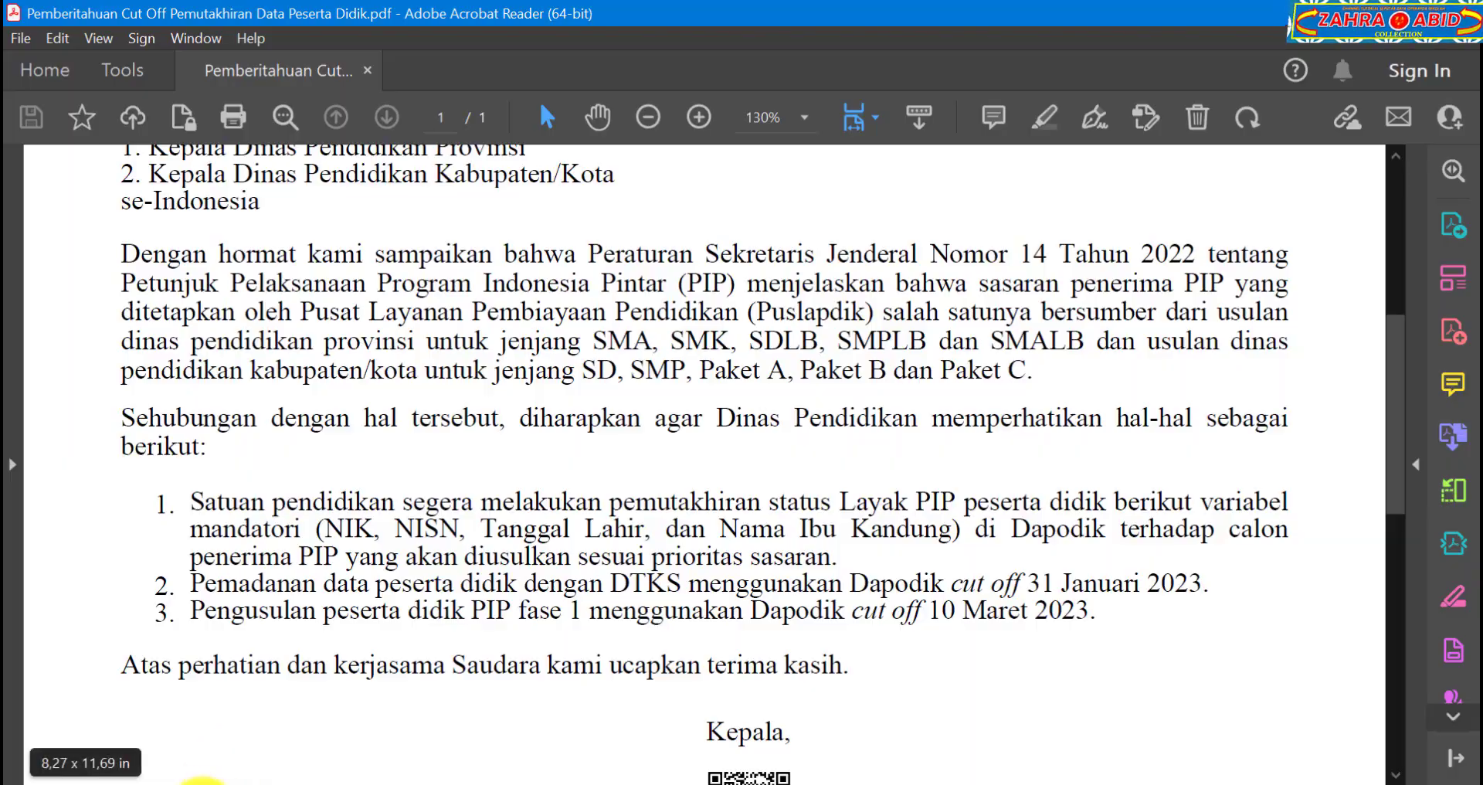
Examine the Dapodik dashboard's social assistance chart and synchronization record, then compare them with the cut-off dates in the notice PDF
click(204, 782)
click(400, 17)
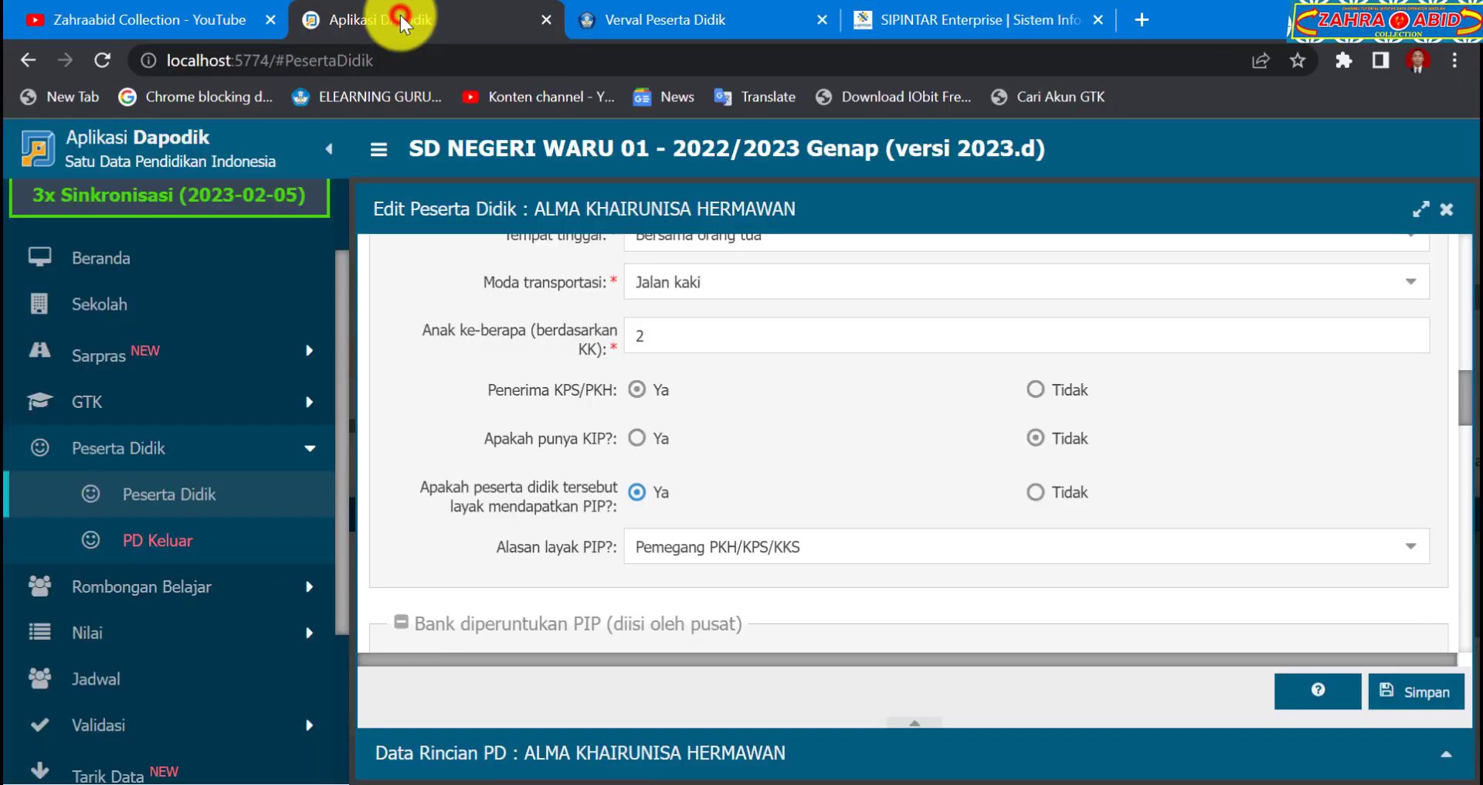
click(194, 258)
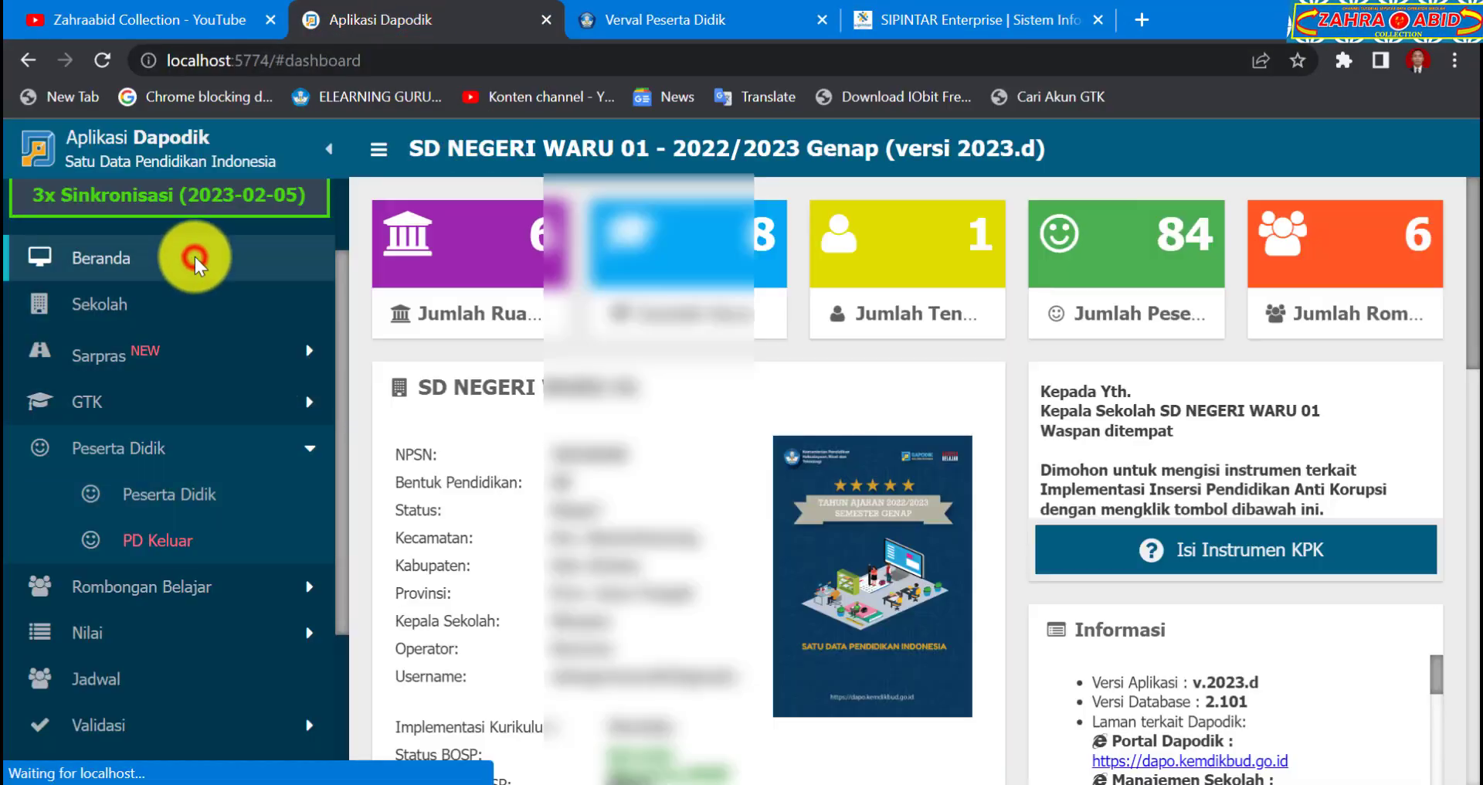
scroll(1196, 540, down, 5)
scroll(1225, 536, down, 12)
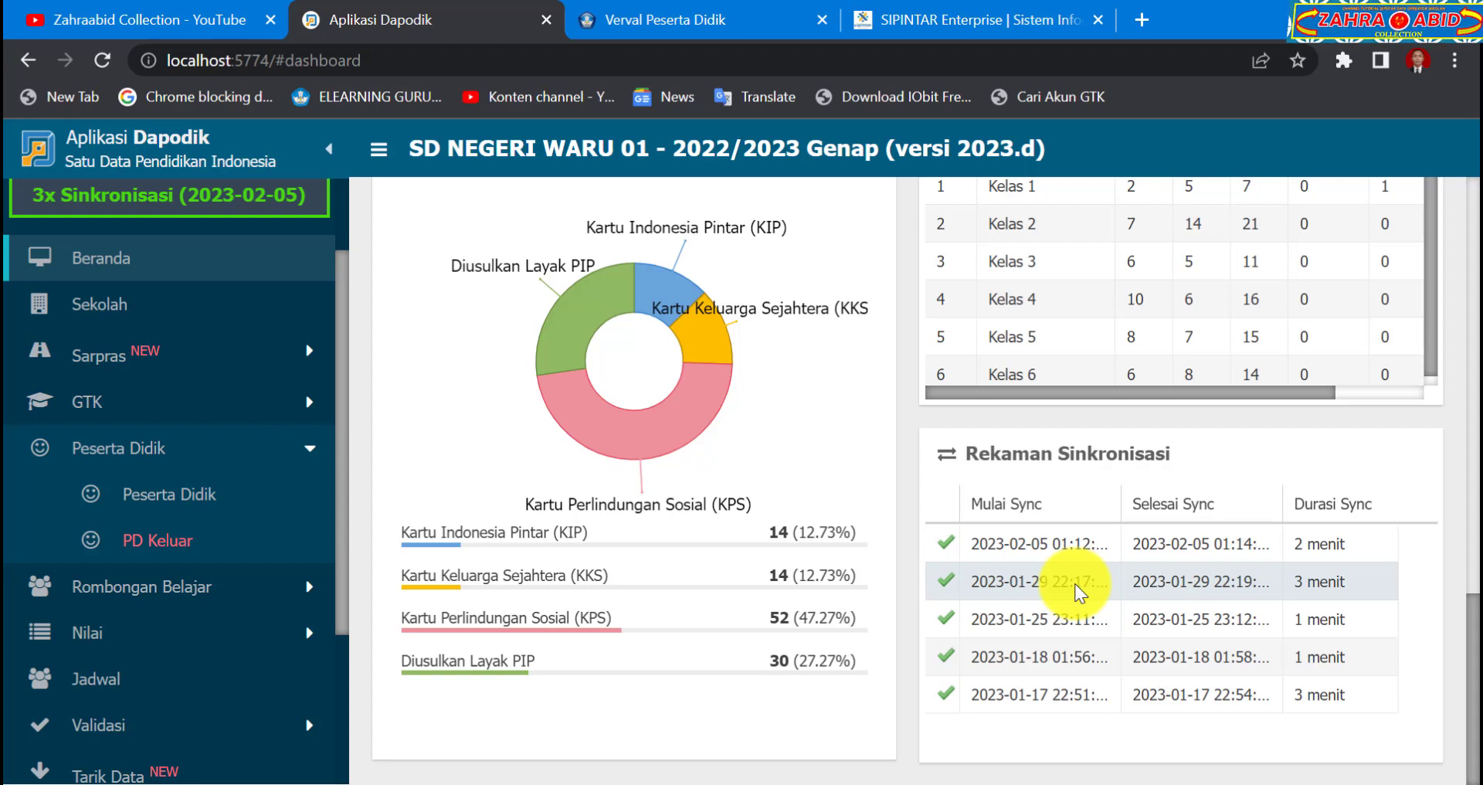
click(375, 784)
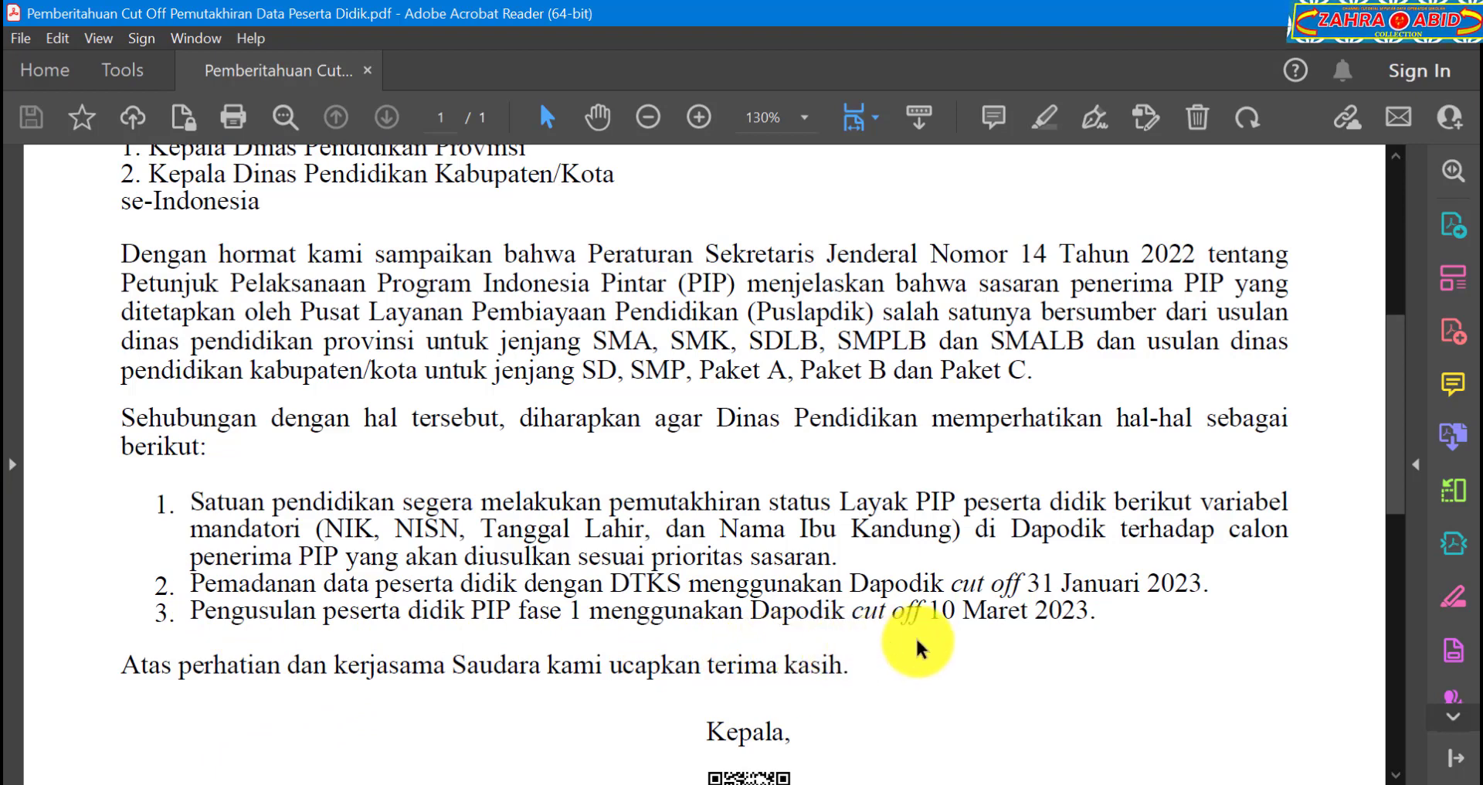
Return to the student's record under Peserta Didik in Dapodik and set Penerima KPS/PKH to Tidak
click(219, 774)
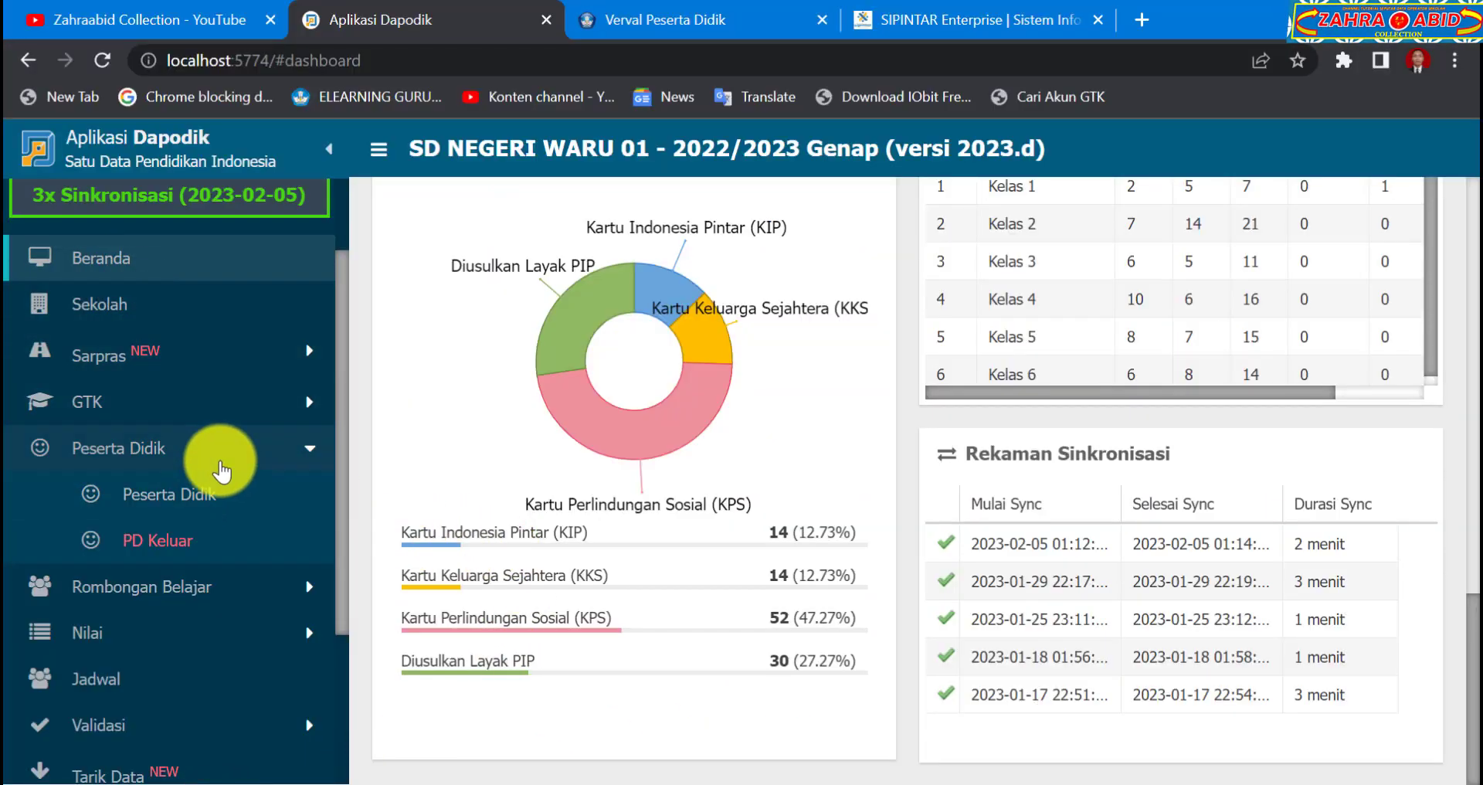
click(229, 498)
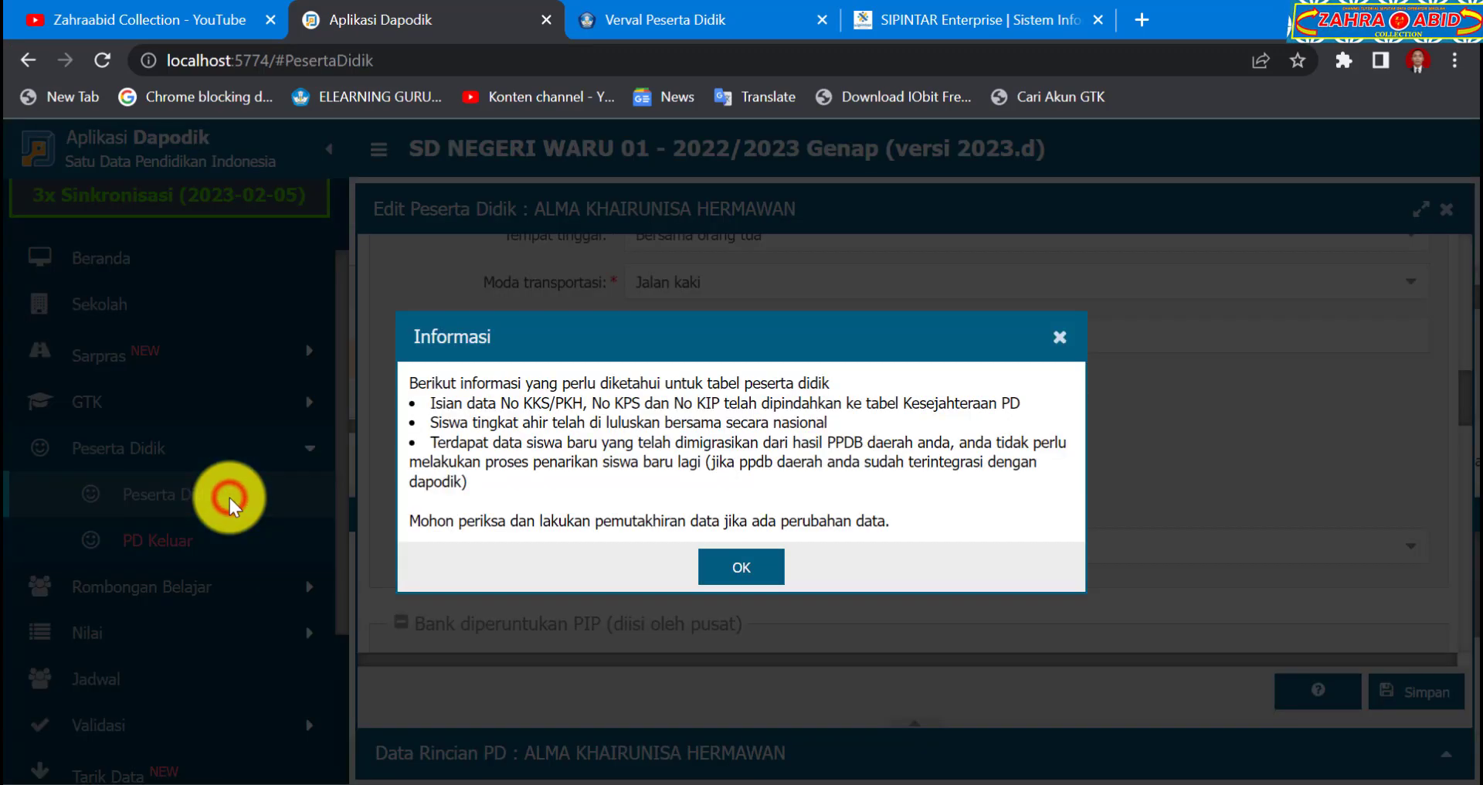
click(741, 568)
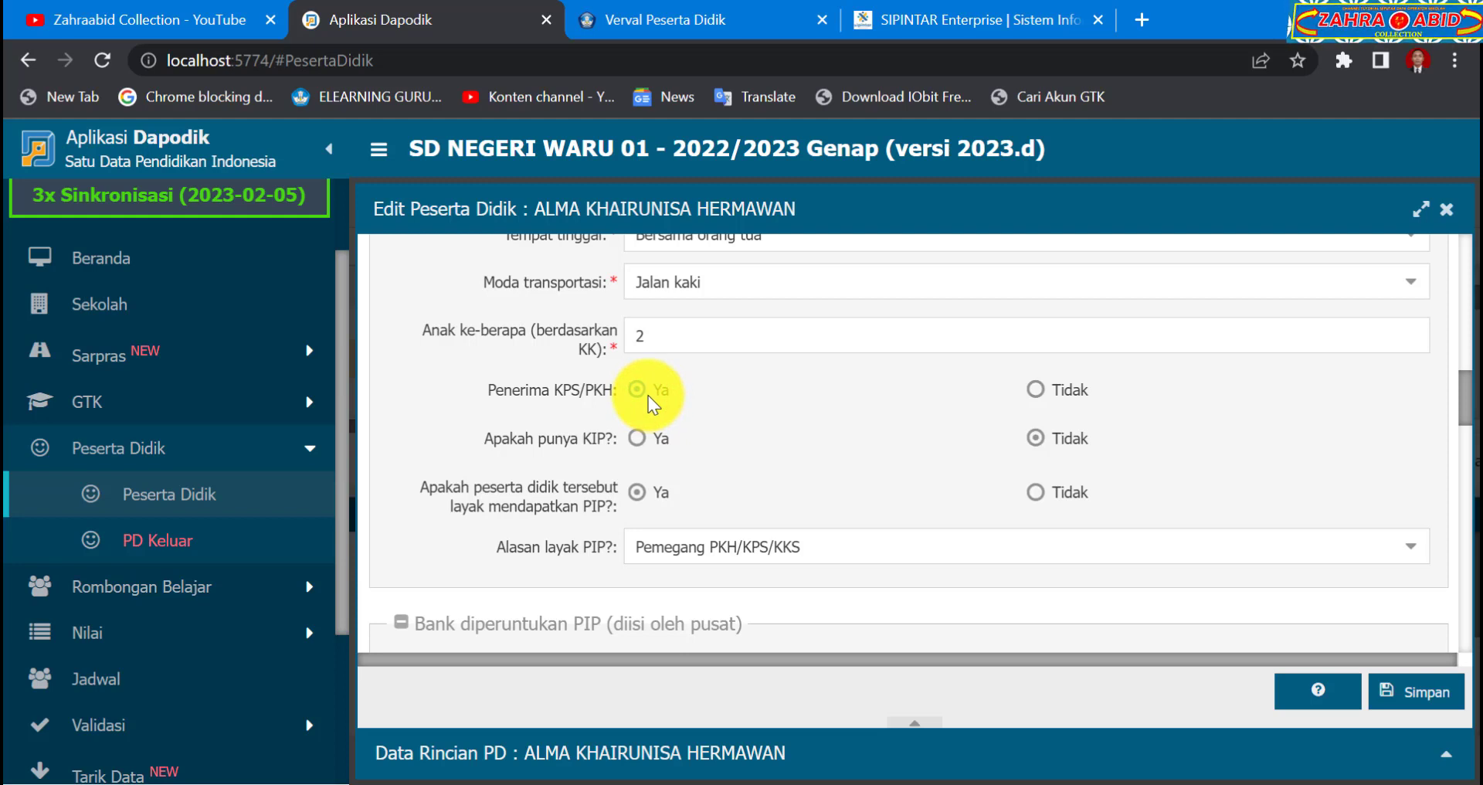
click(1037, 390)
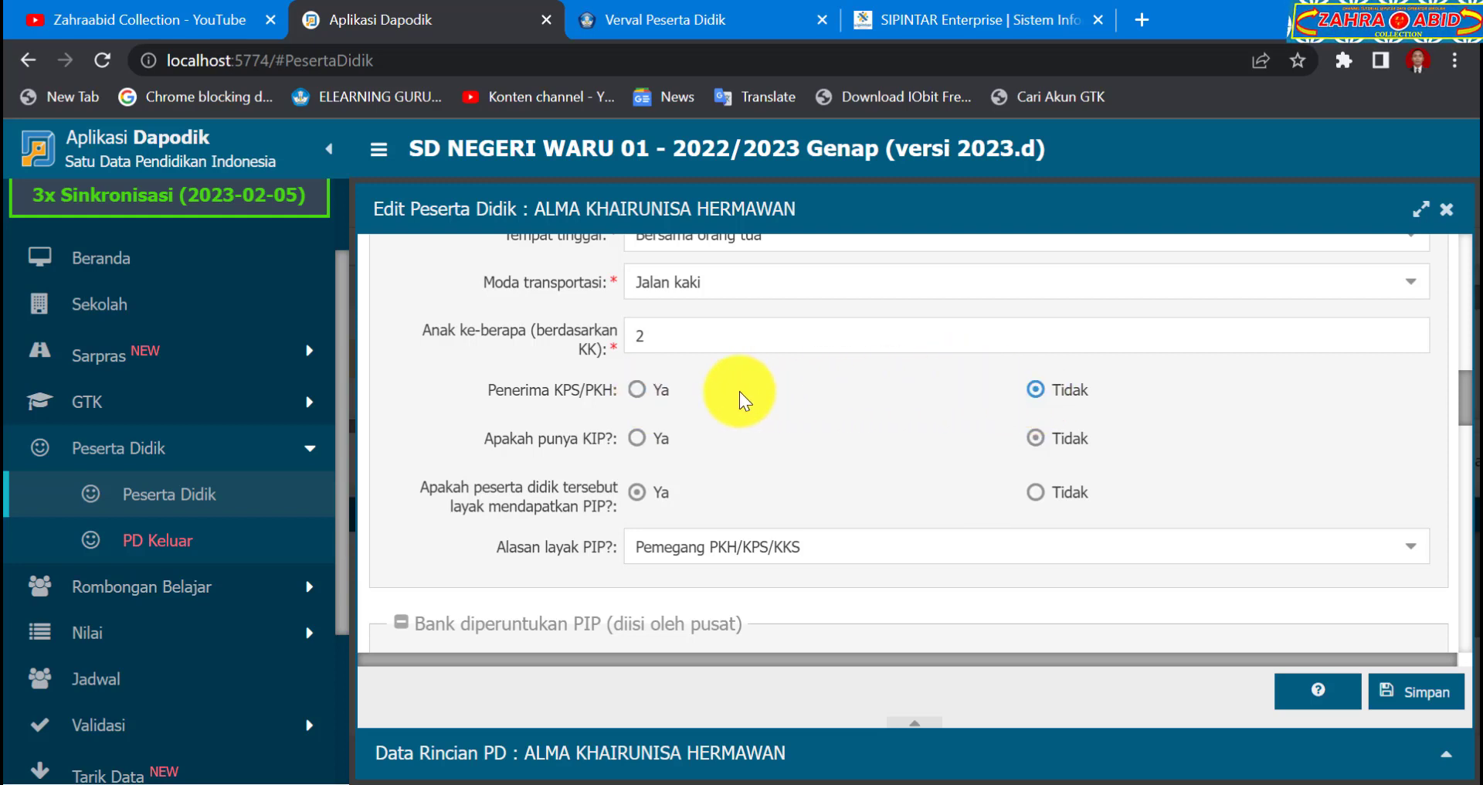
Set Penerima KPS/PKH to Ya, and try Ya for Apakah punya KIP before returning it to Tidak
click(639, 390)
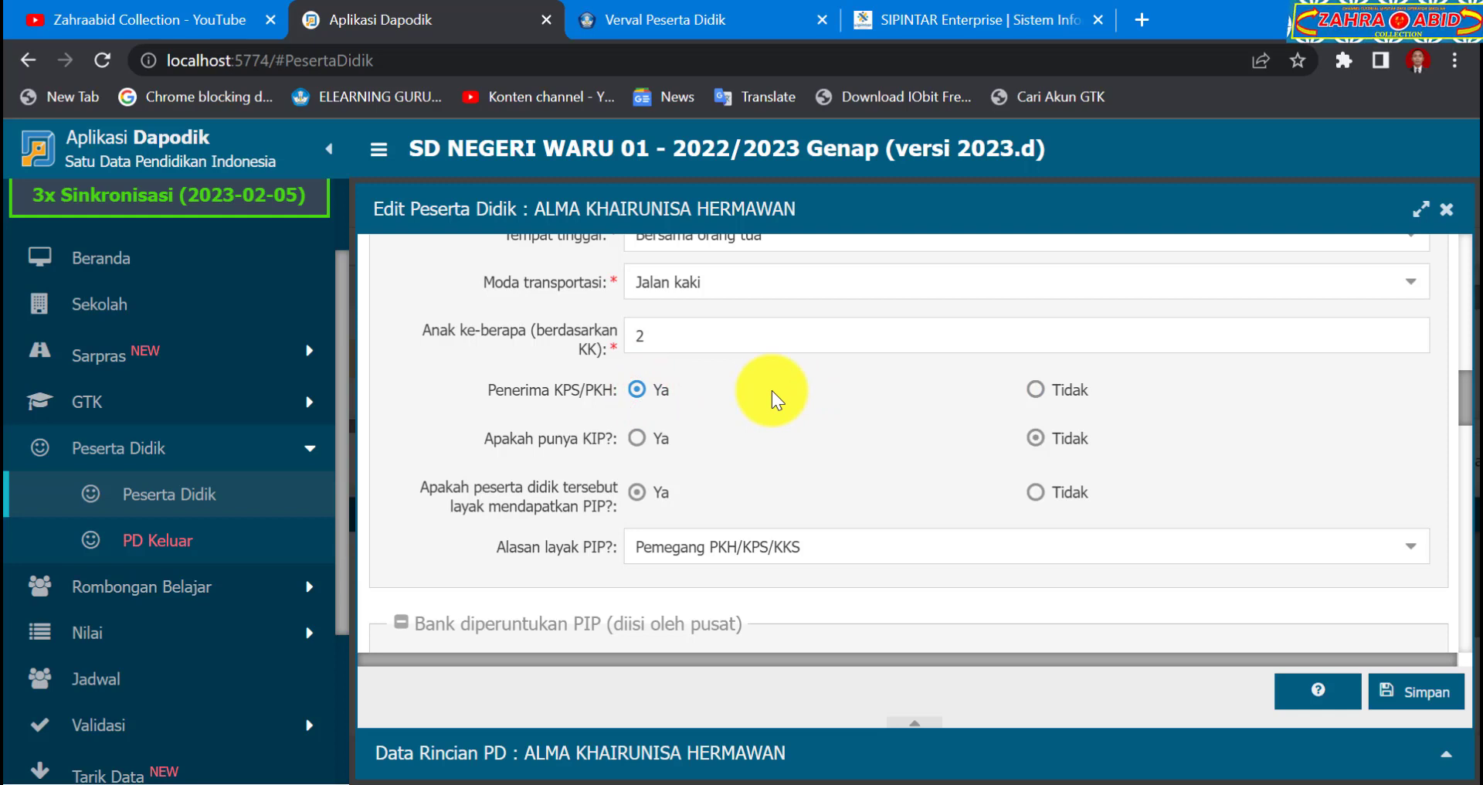
click(647, 441)
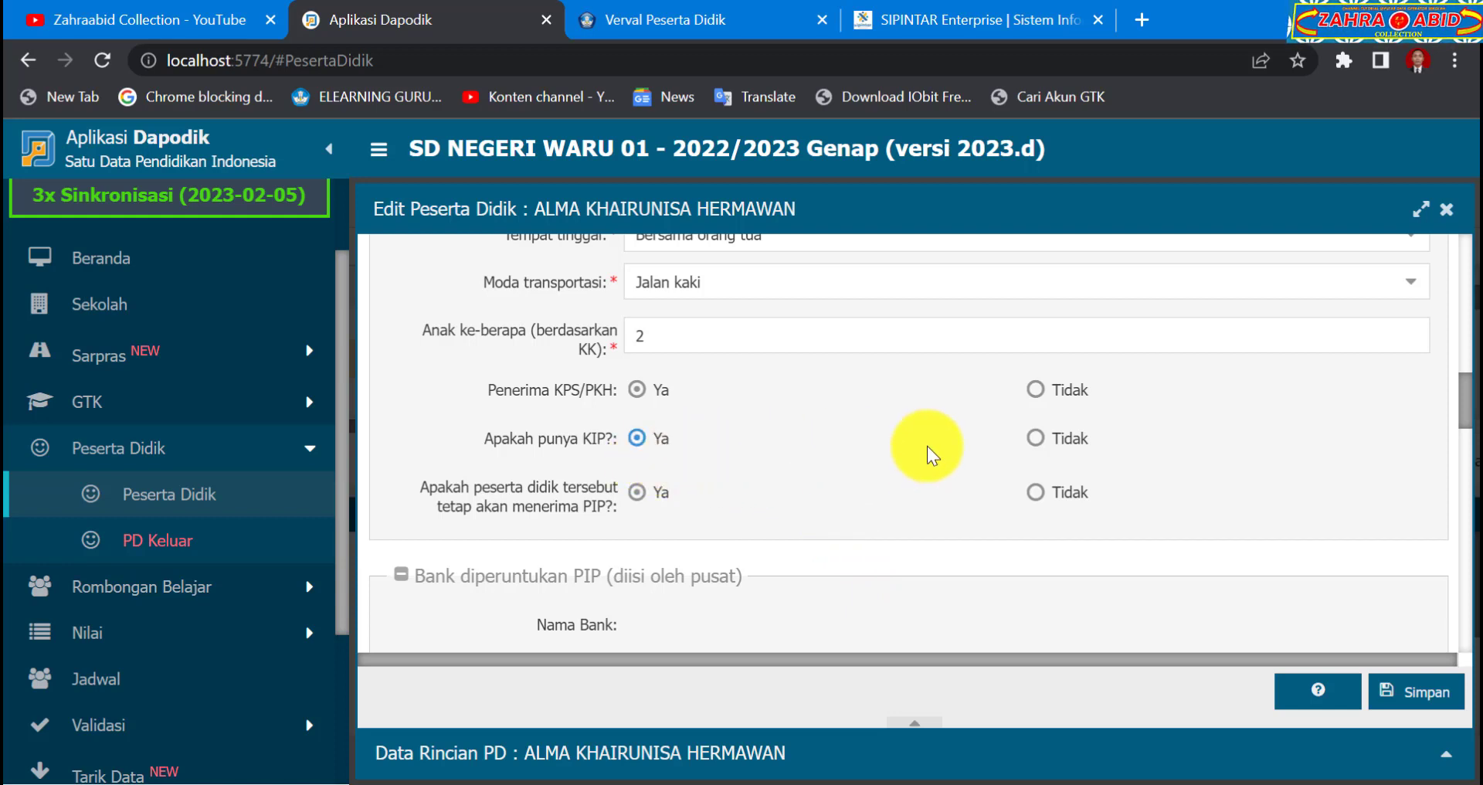
click(1035, 438)
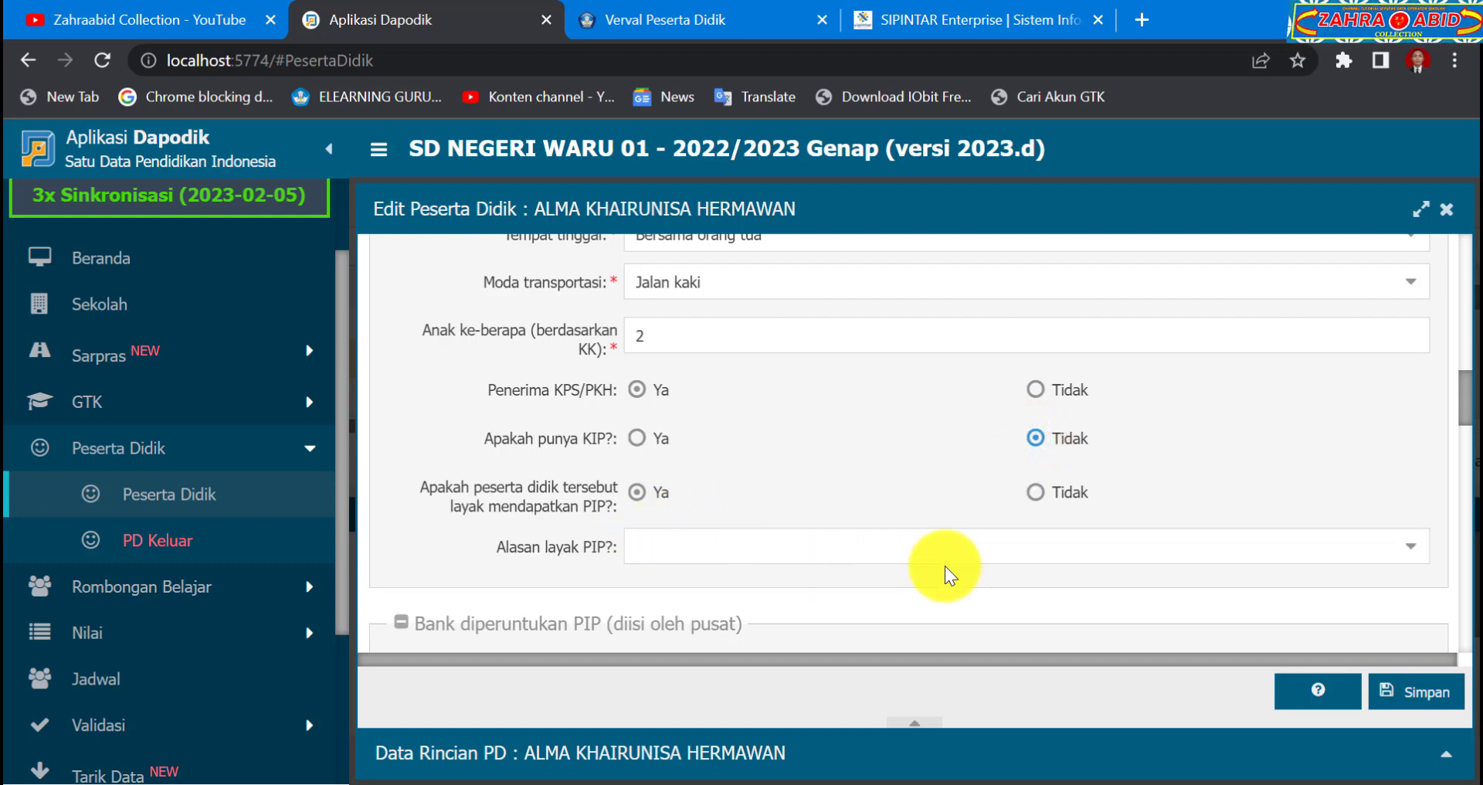
Mark the student as eligible for PIP with Ya and choose Pemegang PKH/KPS/KKS as the Alasan layak PIP
click(635, 493)
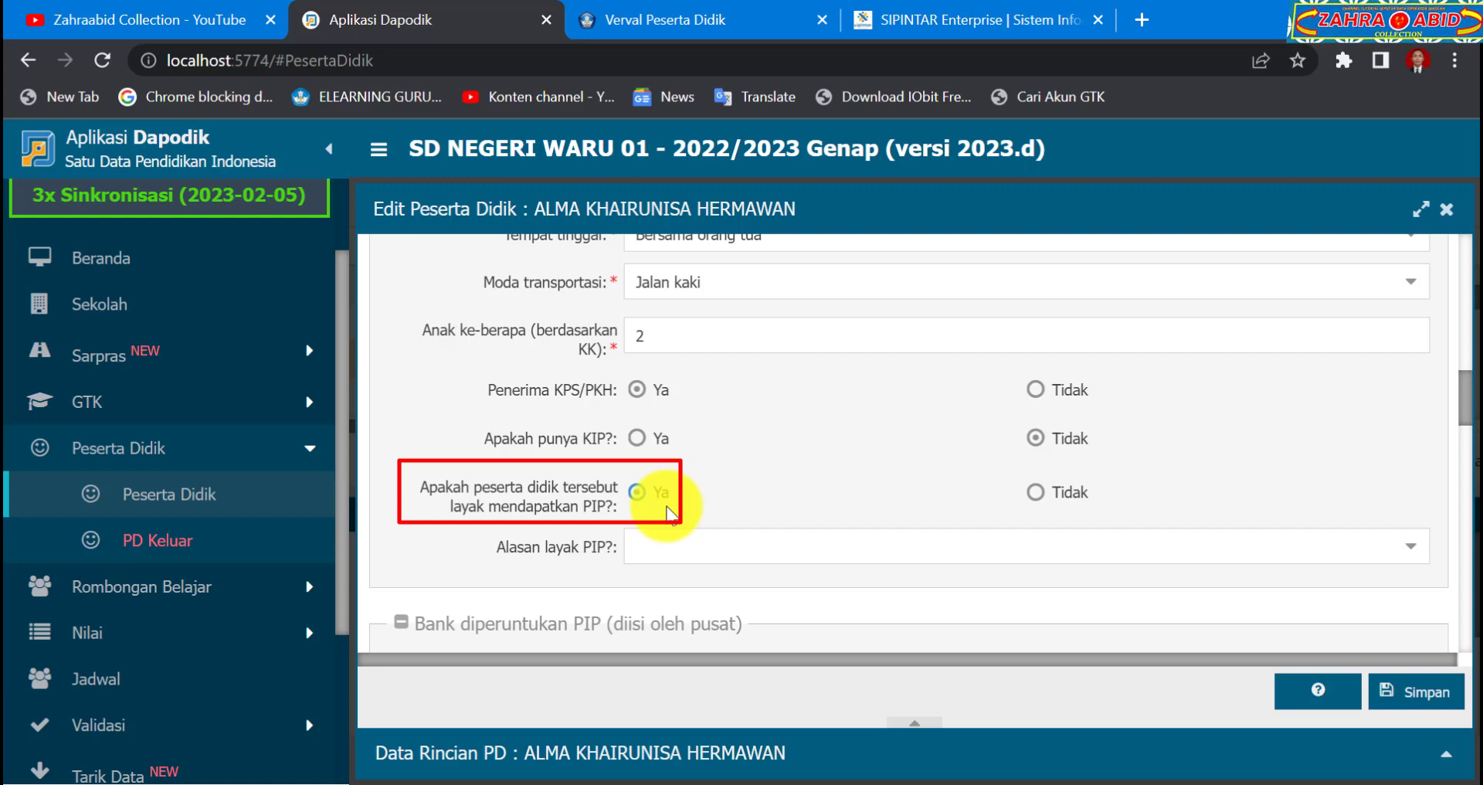
click(748, 479)
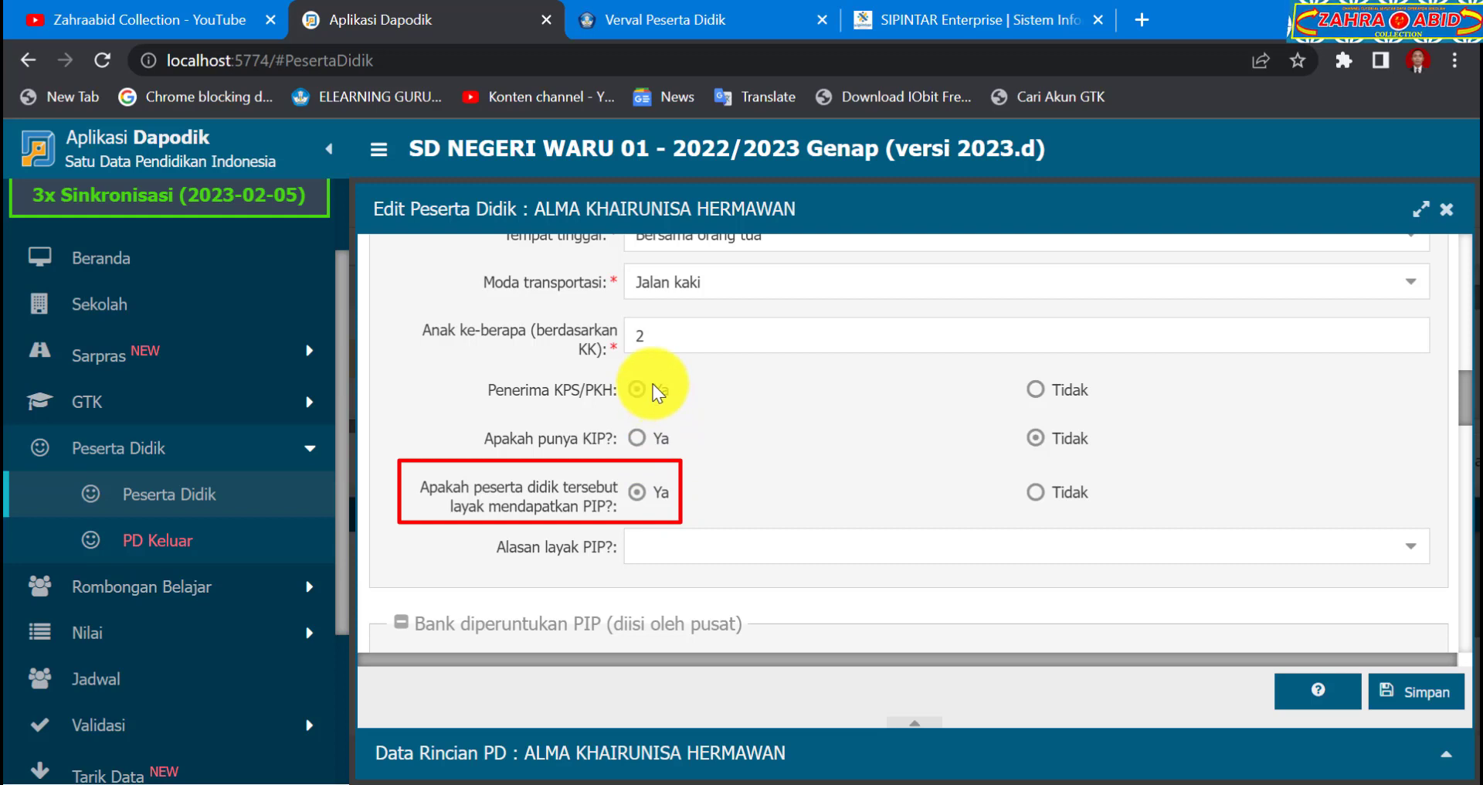
click(664, 494)
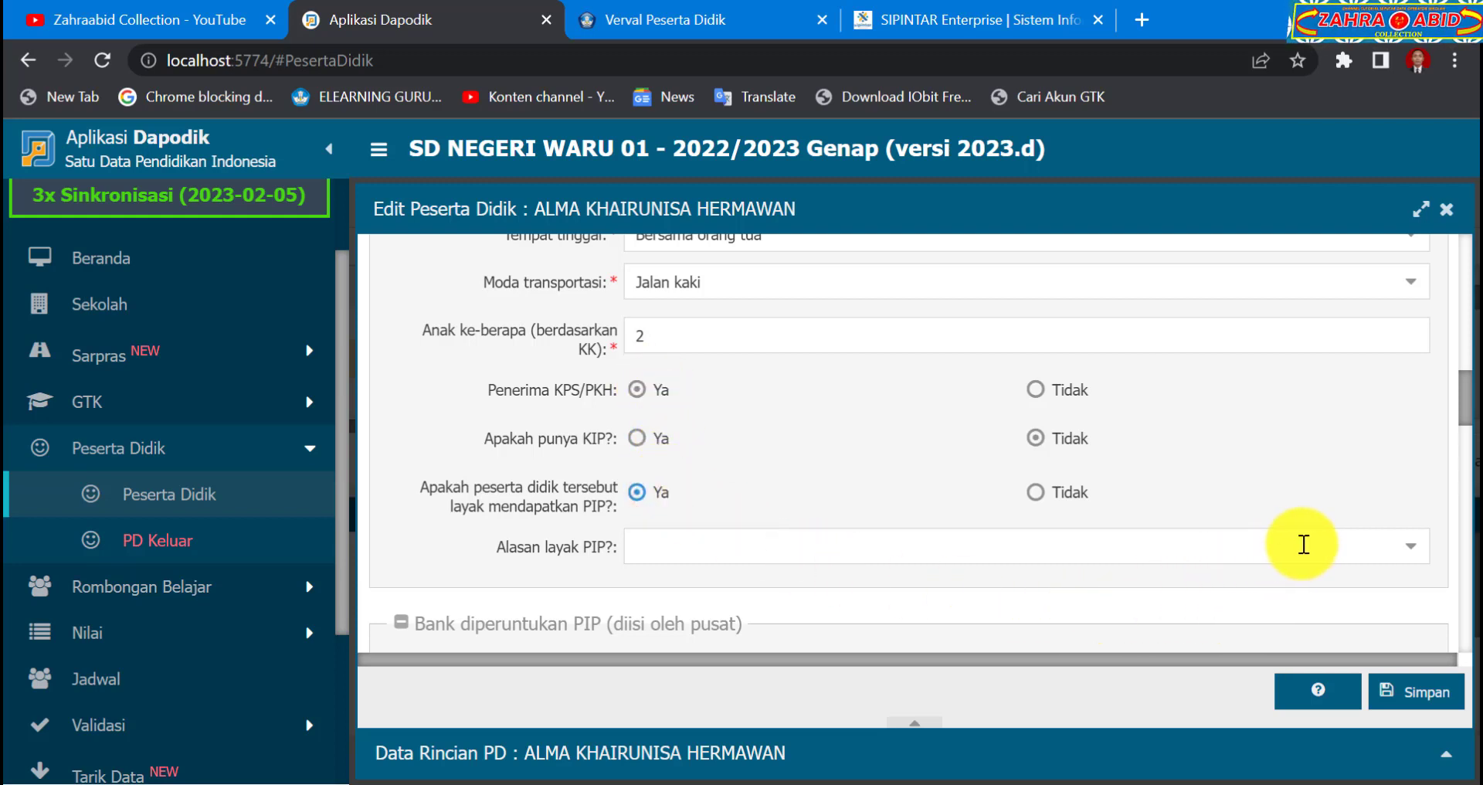
click(1405, 545)
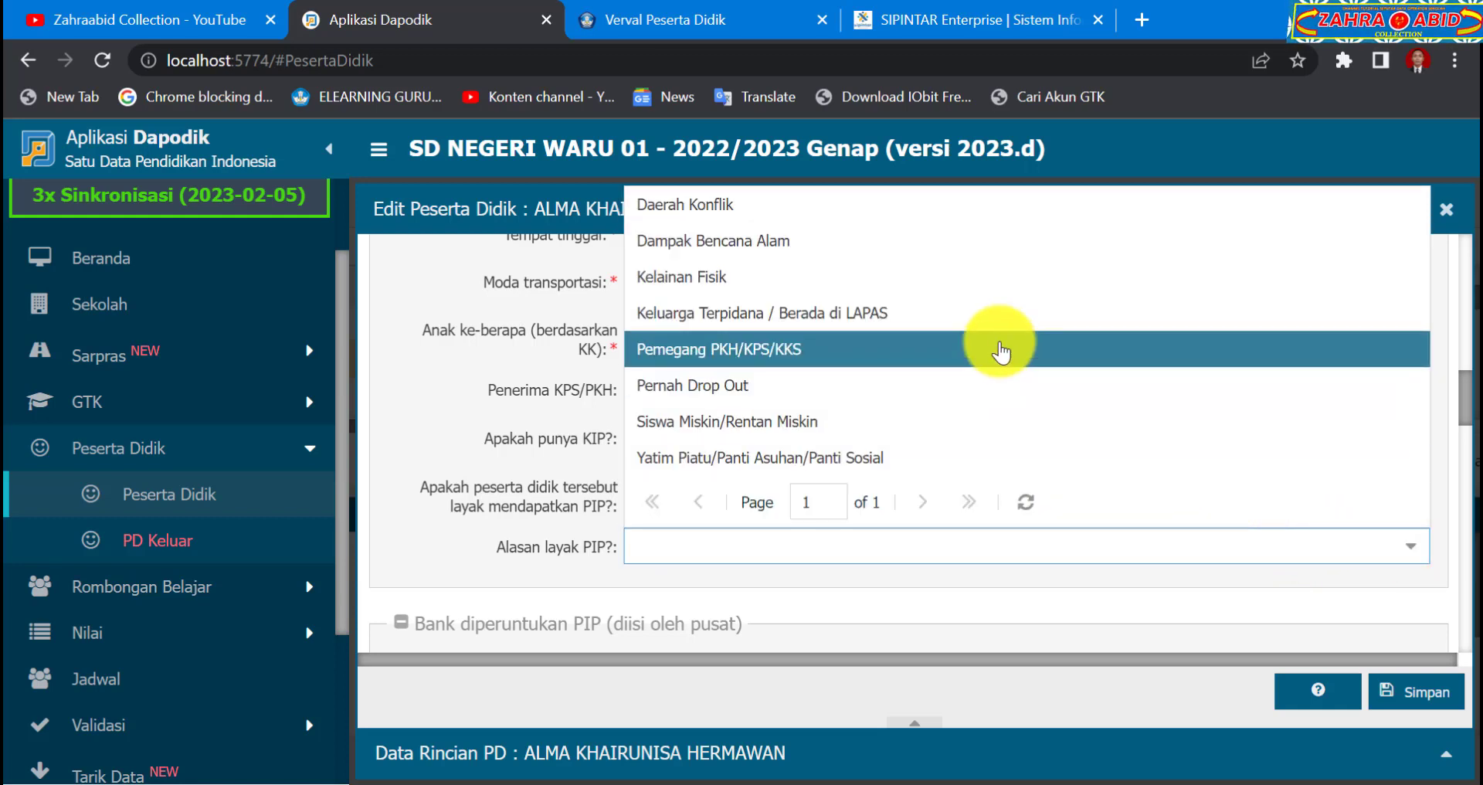
click(1001, 351)
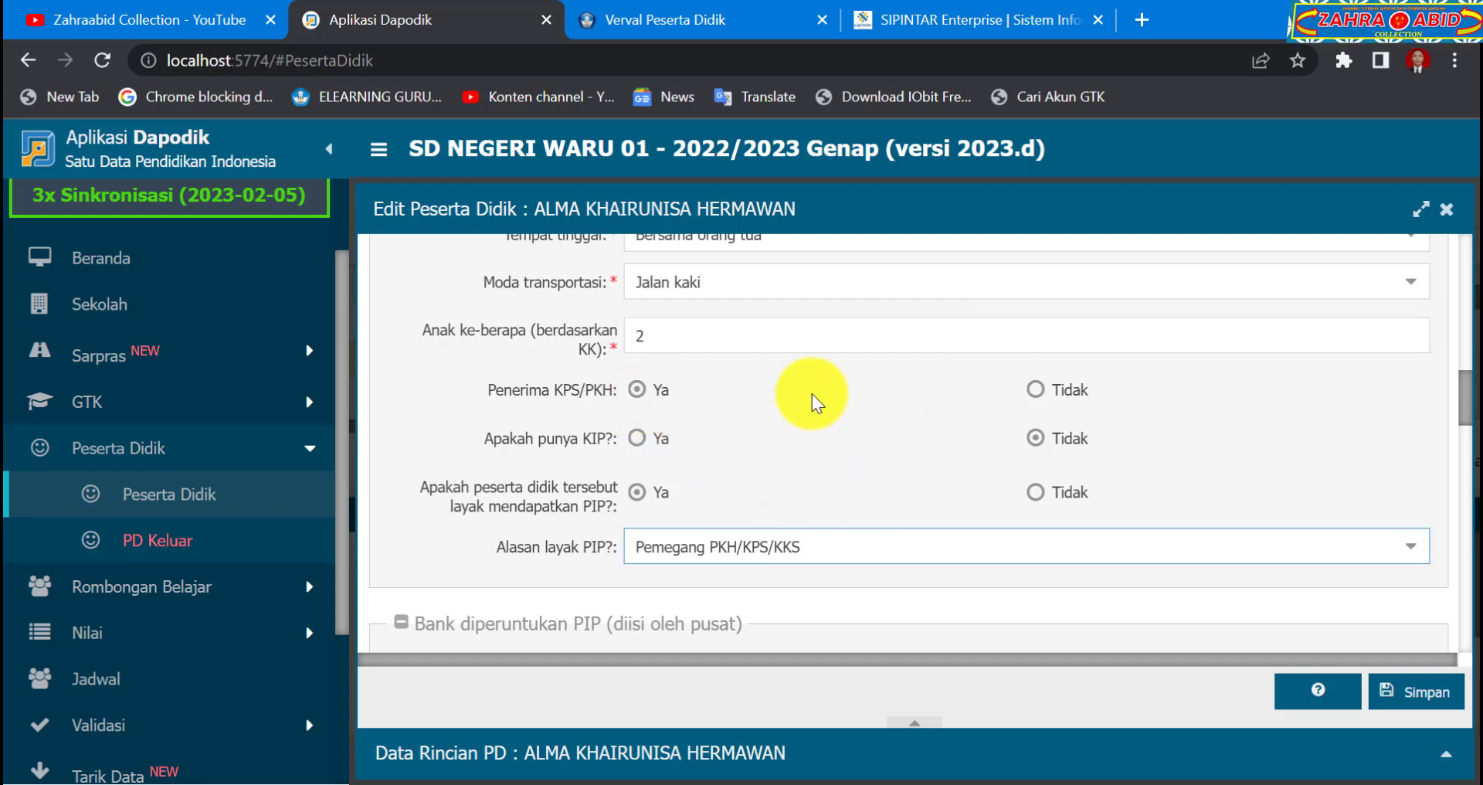
Set Penerima KPS/PKH and Apakah punya KIP to Tidak, with Ya selected for the PIP eligibility question
click(1038, 390)
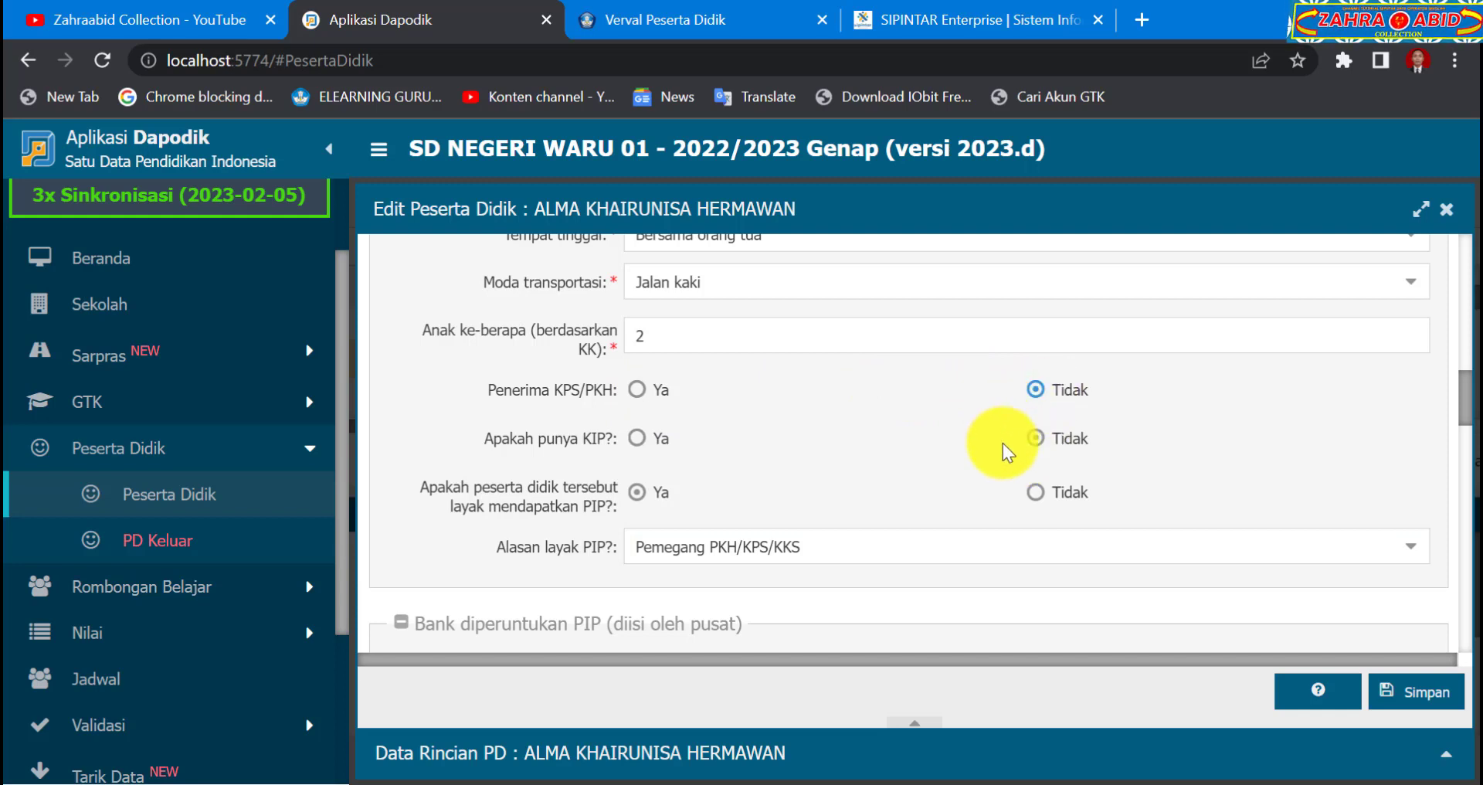
click(1041, 439)
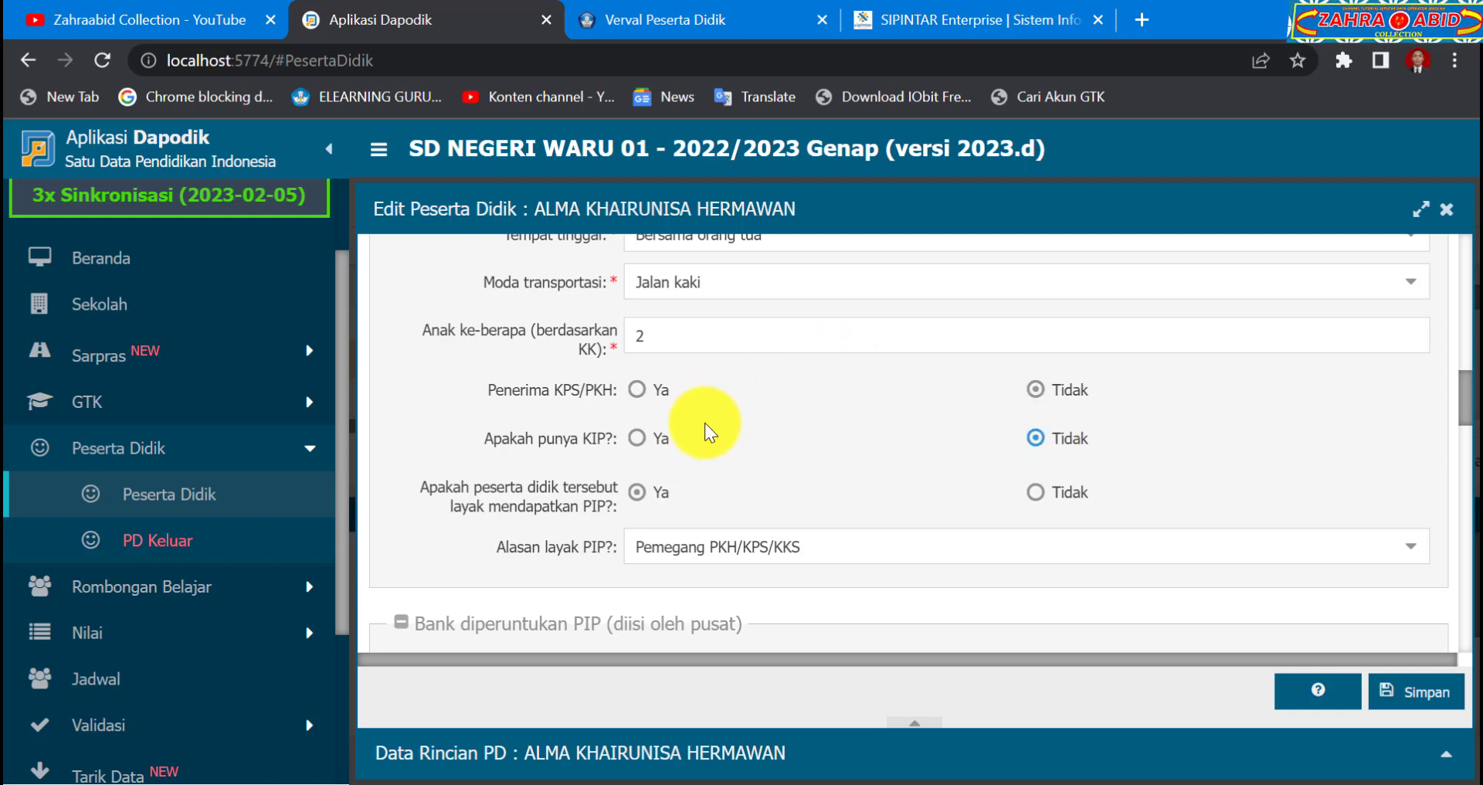
click(638, 492)
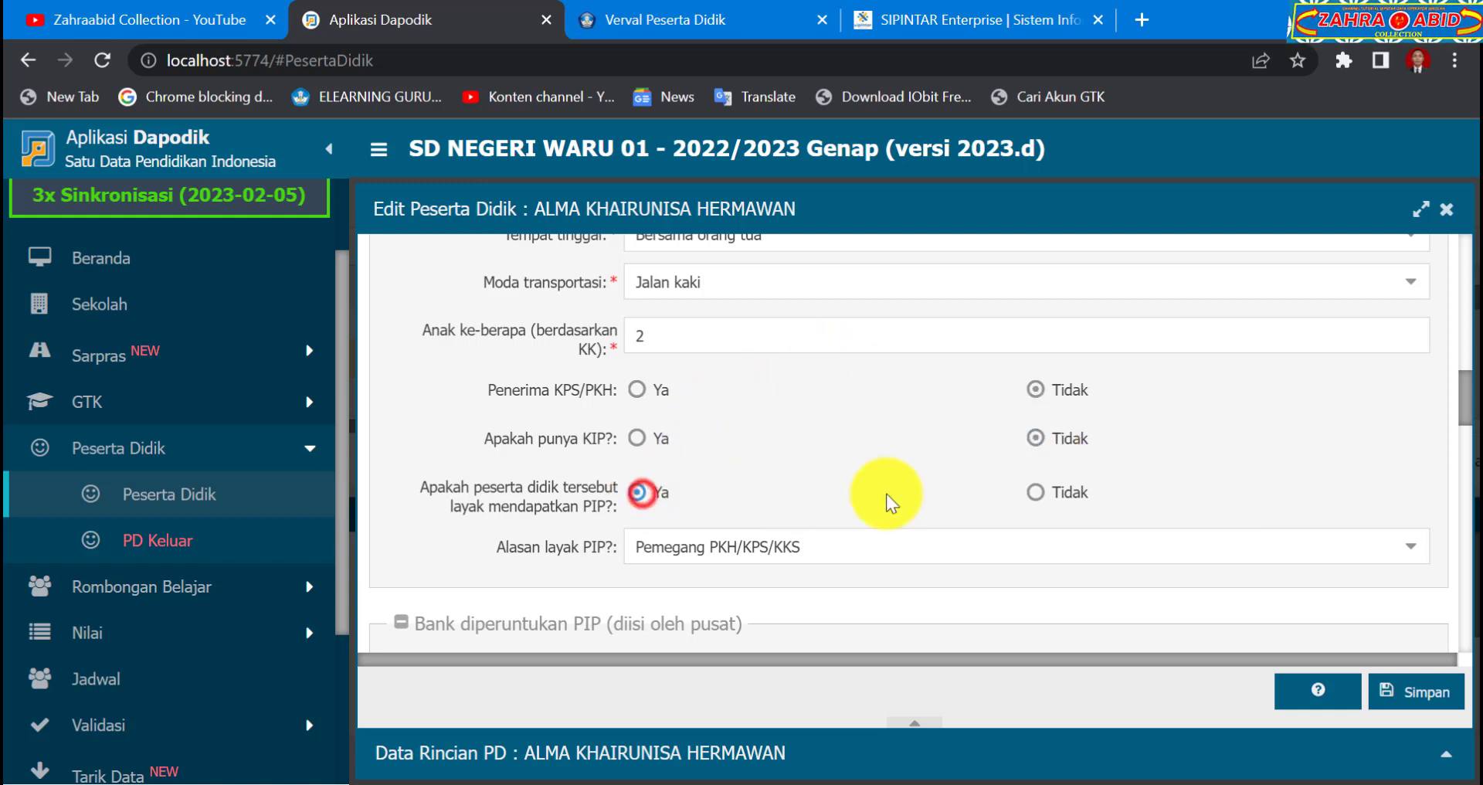
Try Siswa Miskin/Rentan Miskin as the Alasan layak PIP and return the reason to Pemegang PKH/KPS/KKS
click(1405, 550)
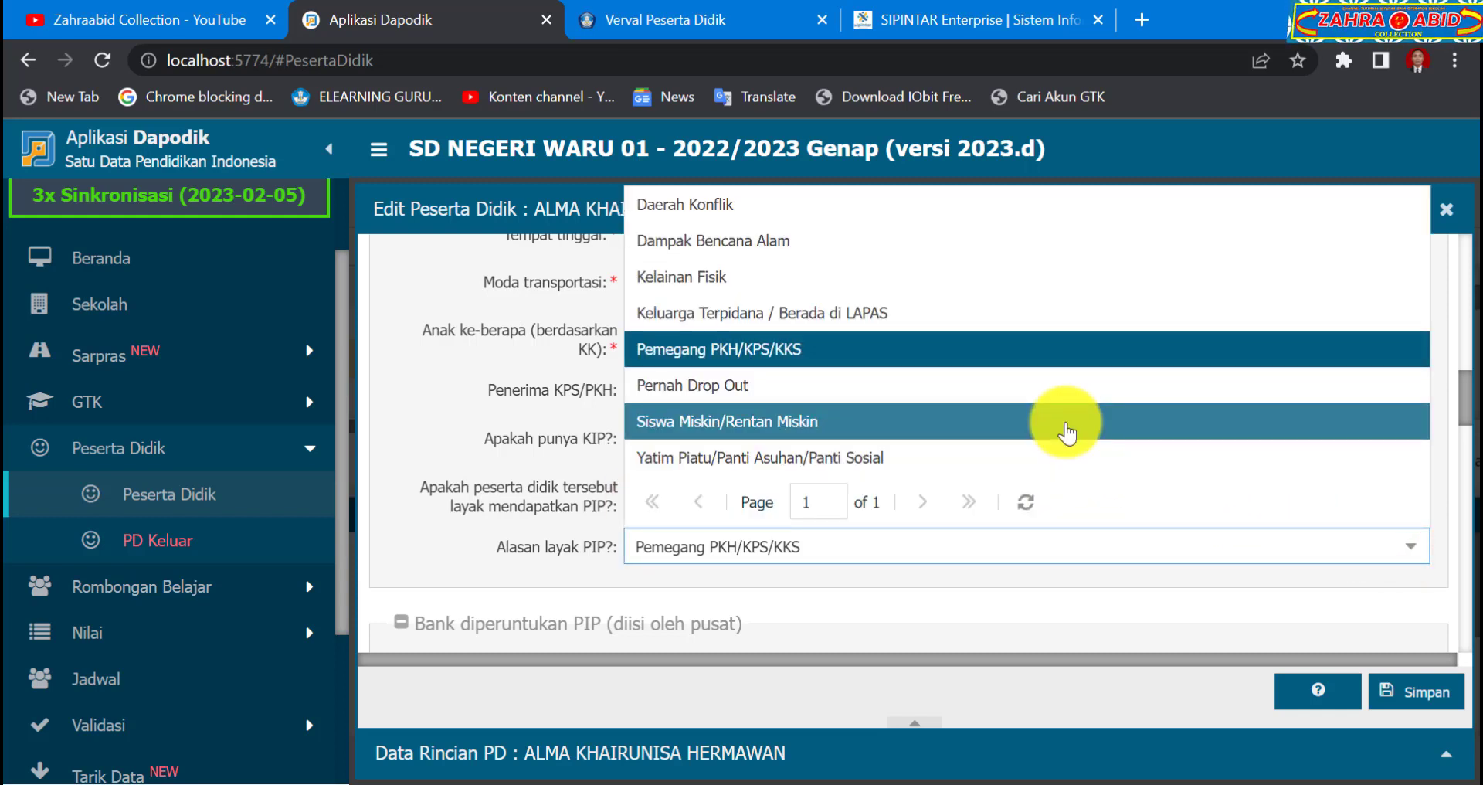
click(1066, 433)
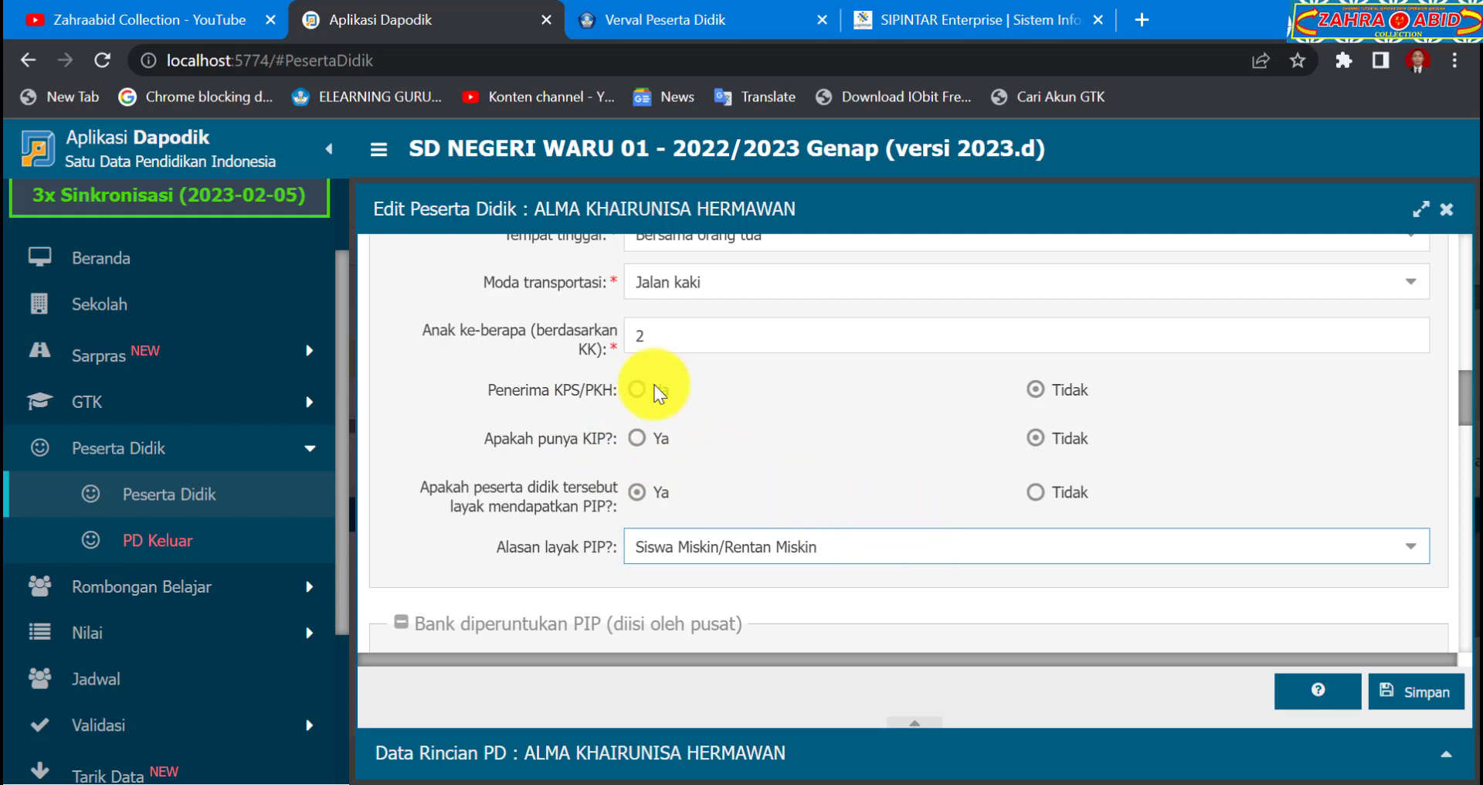
click(1405, 547)
click(959, 352)
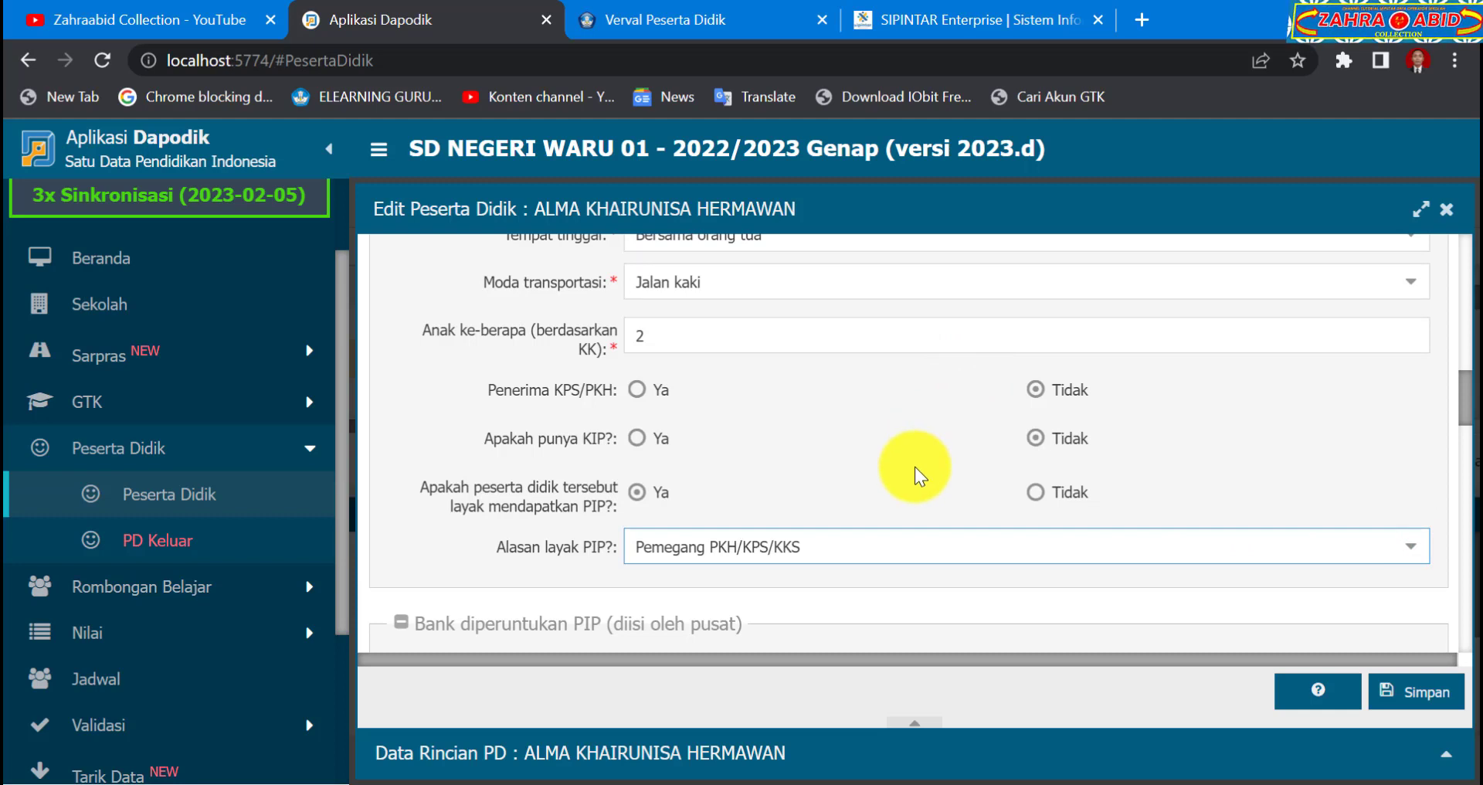
Review the parents' income fields in the student record, including the options for Penghasilan ayah, and return to the PIP questions
scroll(914, 467, down, 9)
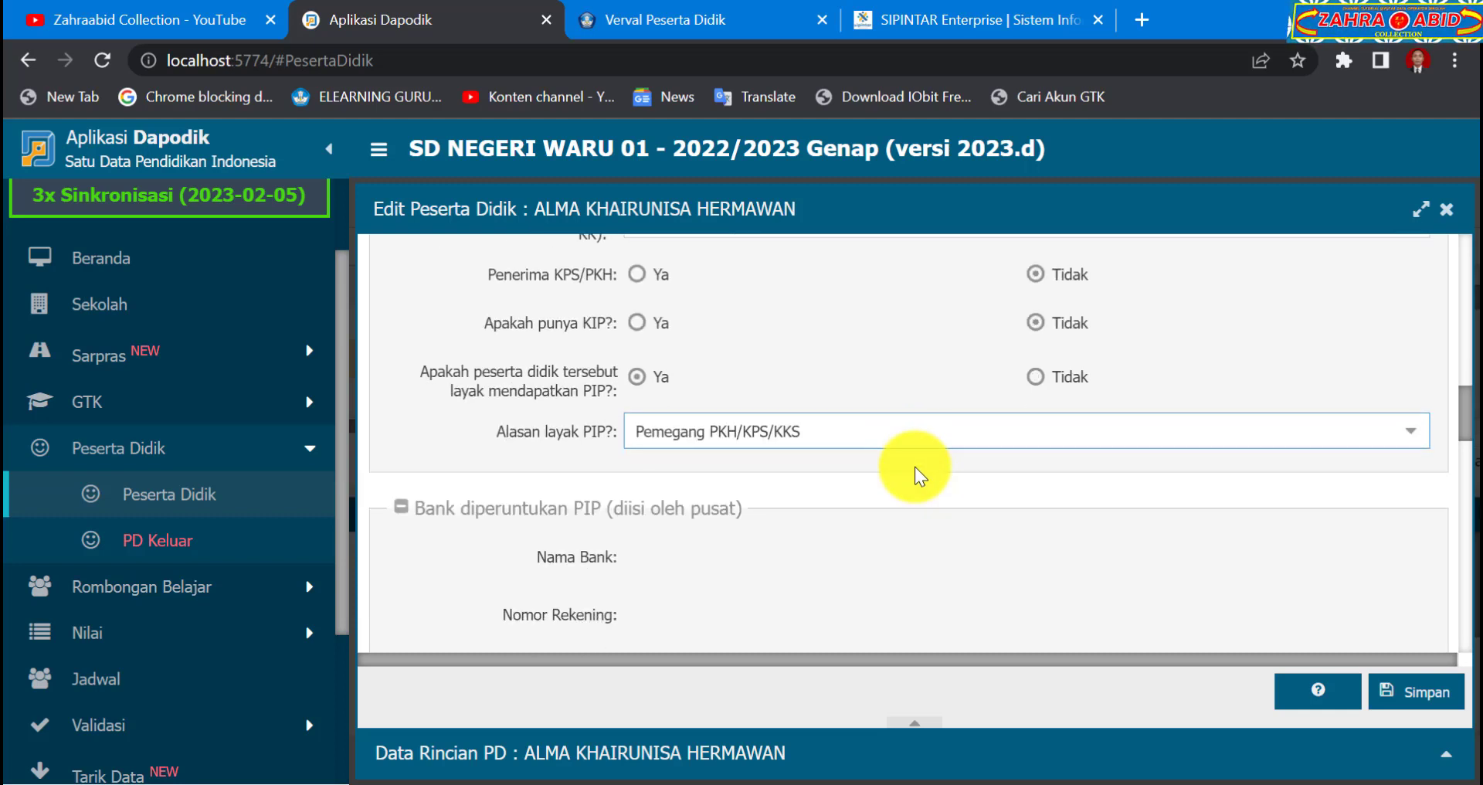
scroll(919, 471, down, 3)
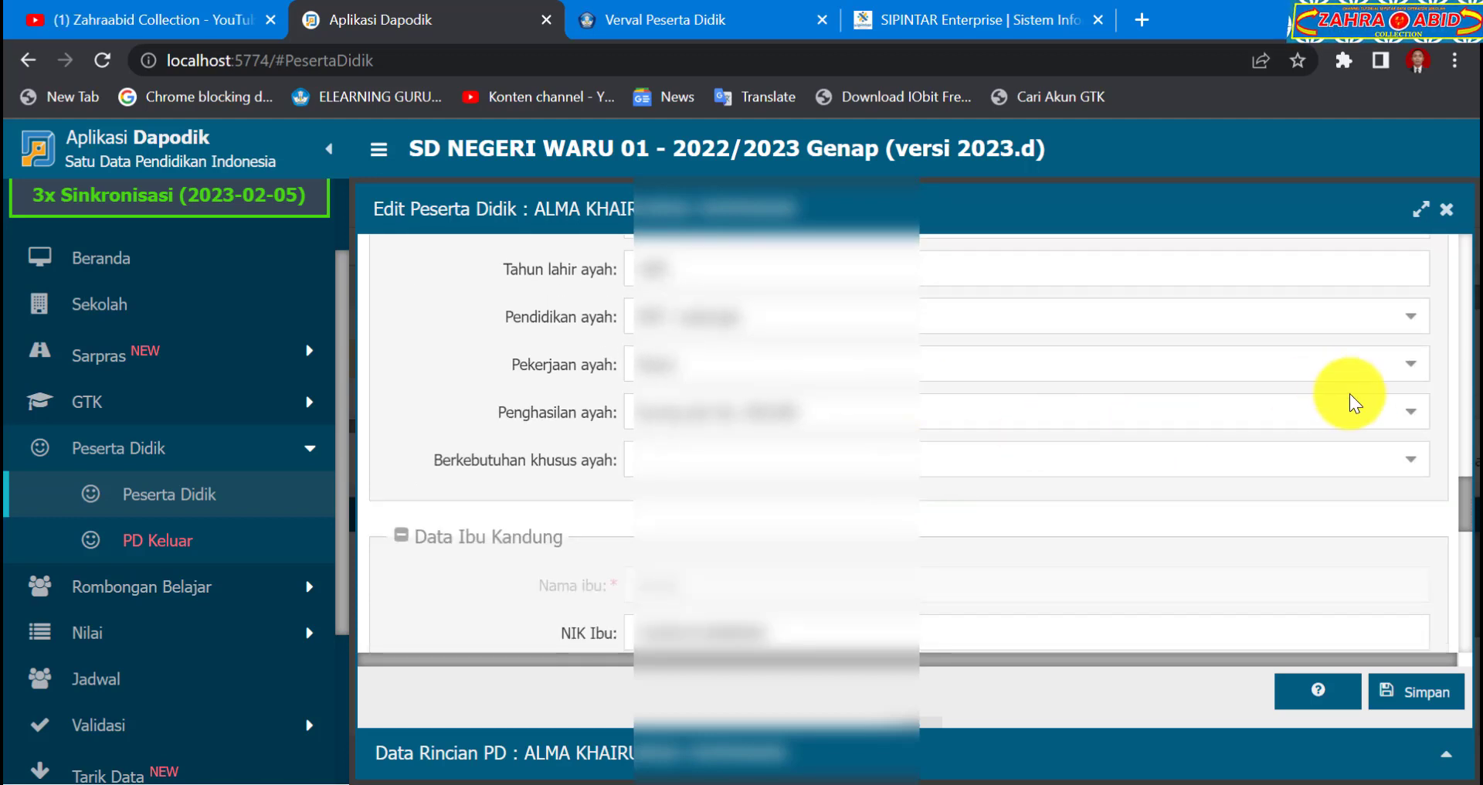
click(1404, 411)
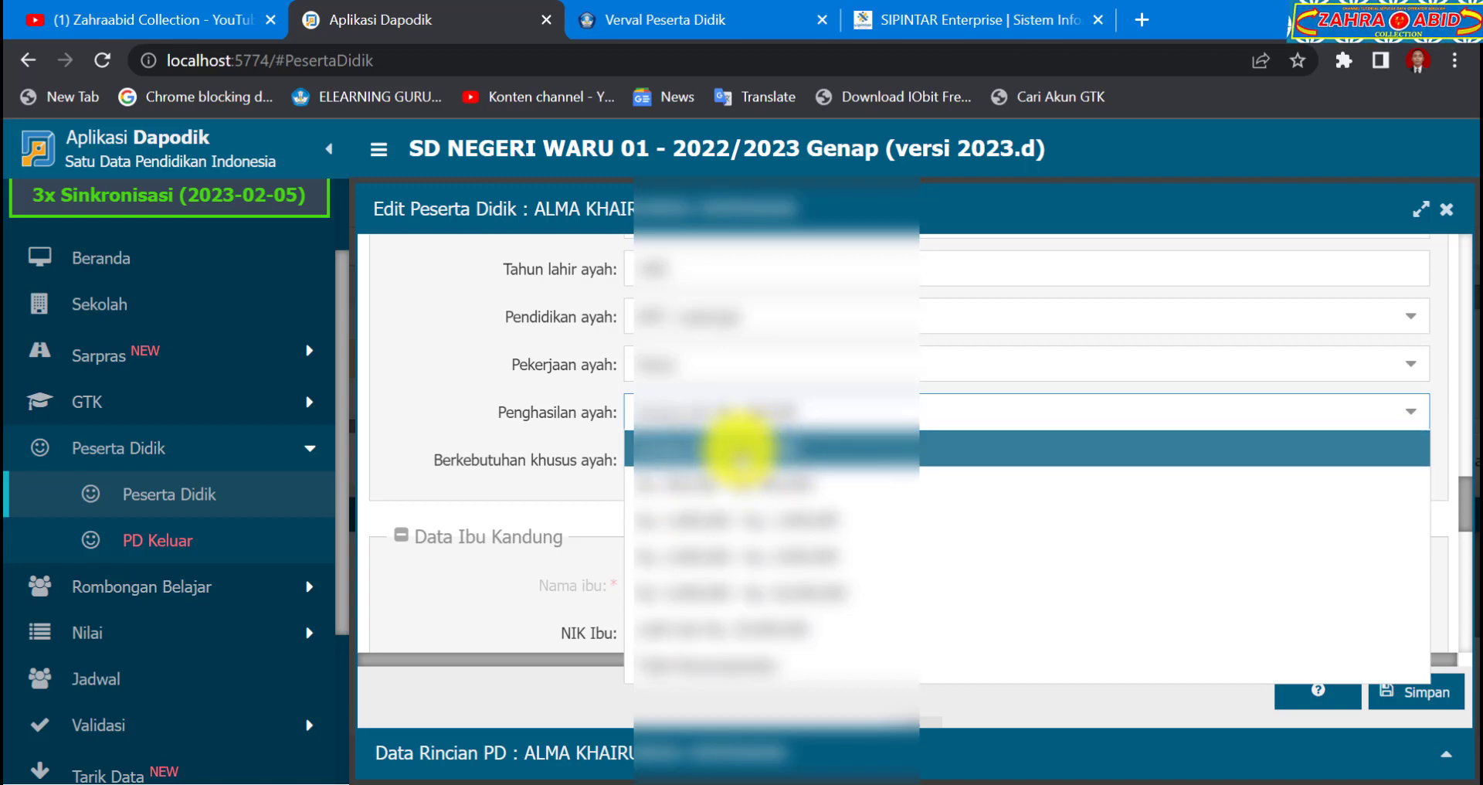
click(593, 476)
scroll(862, 439, down, 5)
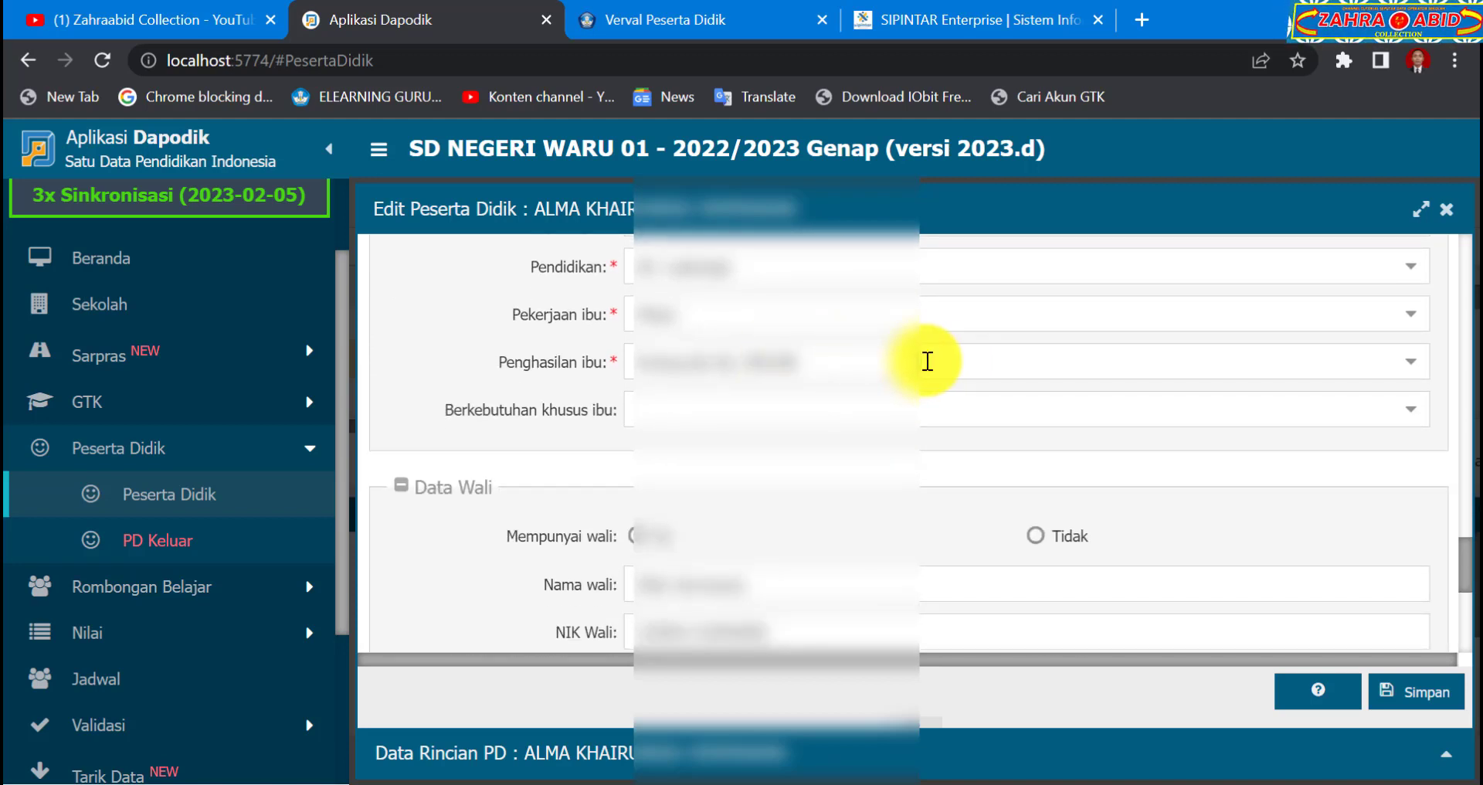
scroll(943, 545, up, 5)
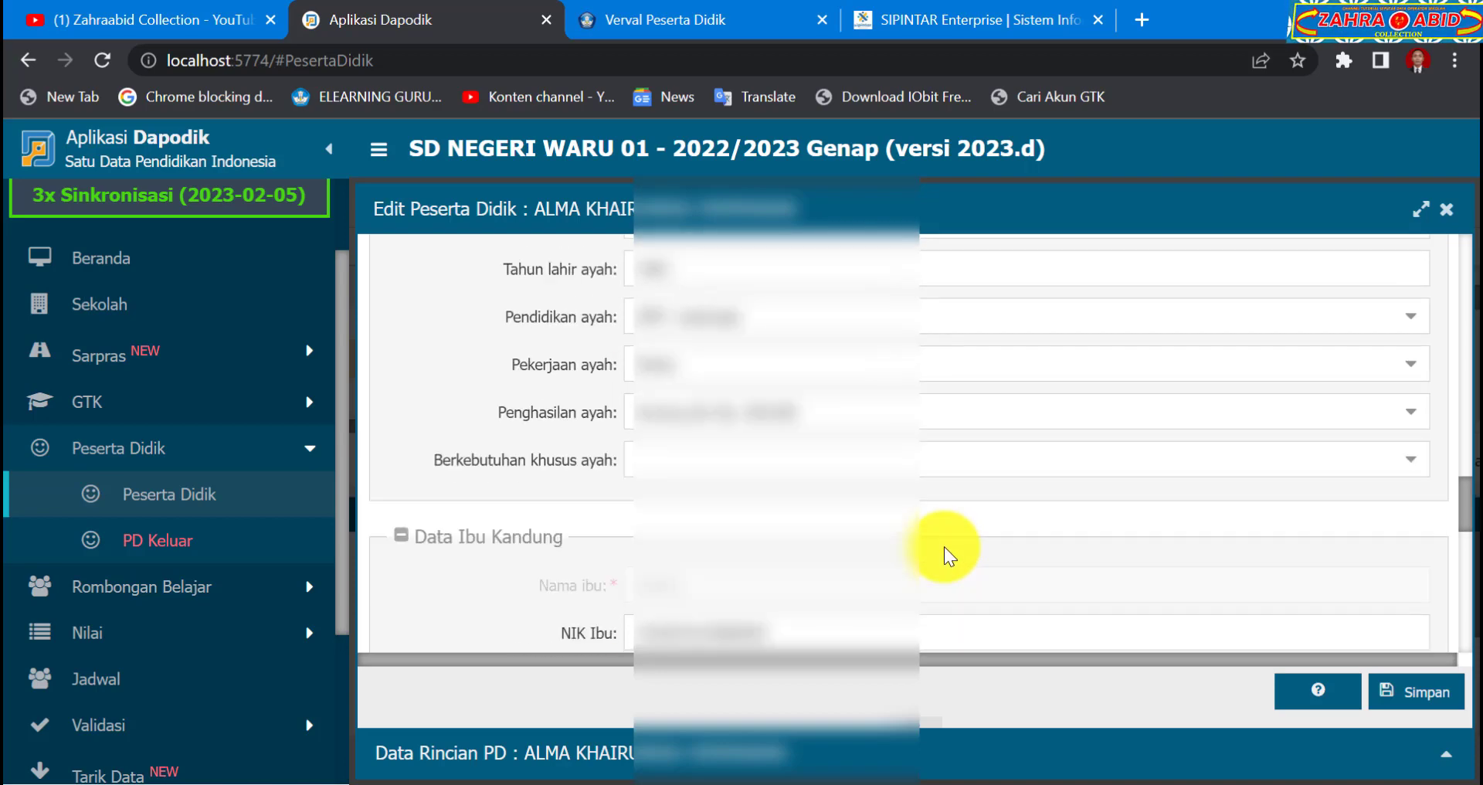
scroll(944, 545, up, 10)
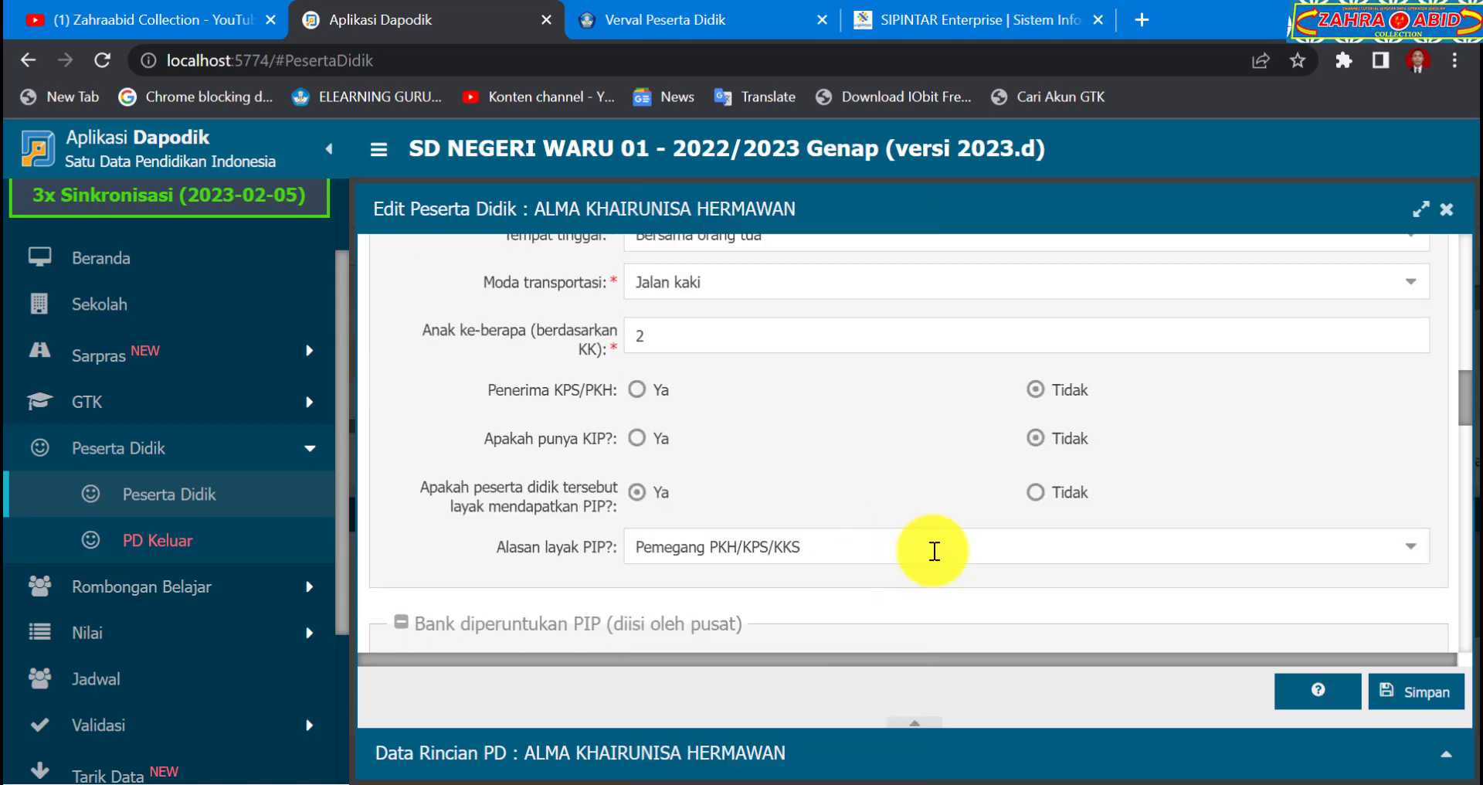
Expand and enlarge the student's Data Rincian PD section and show the Kesejahteraan records
click(922, 717)
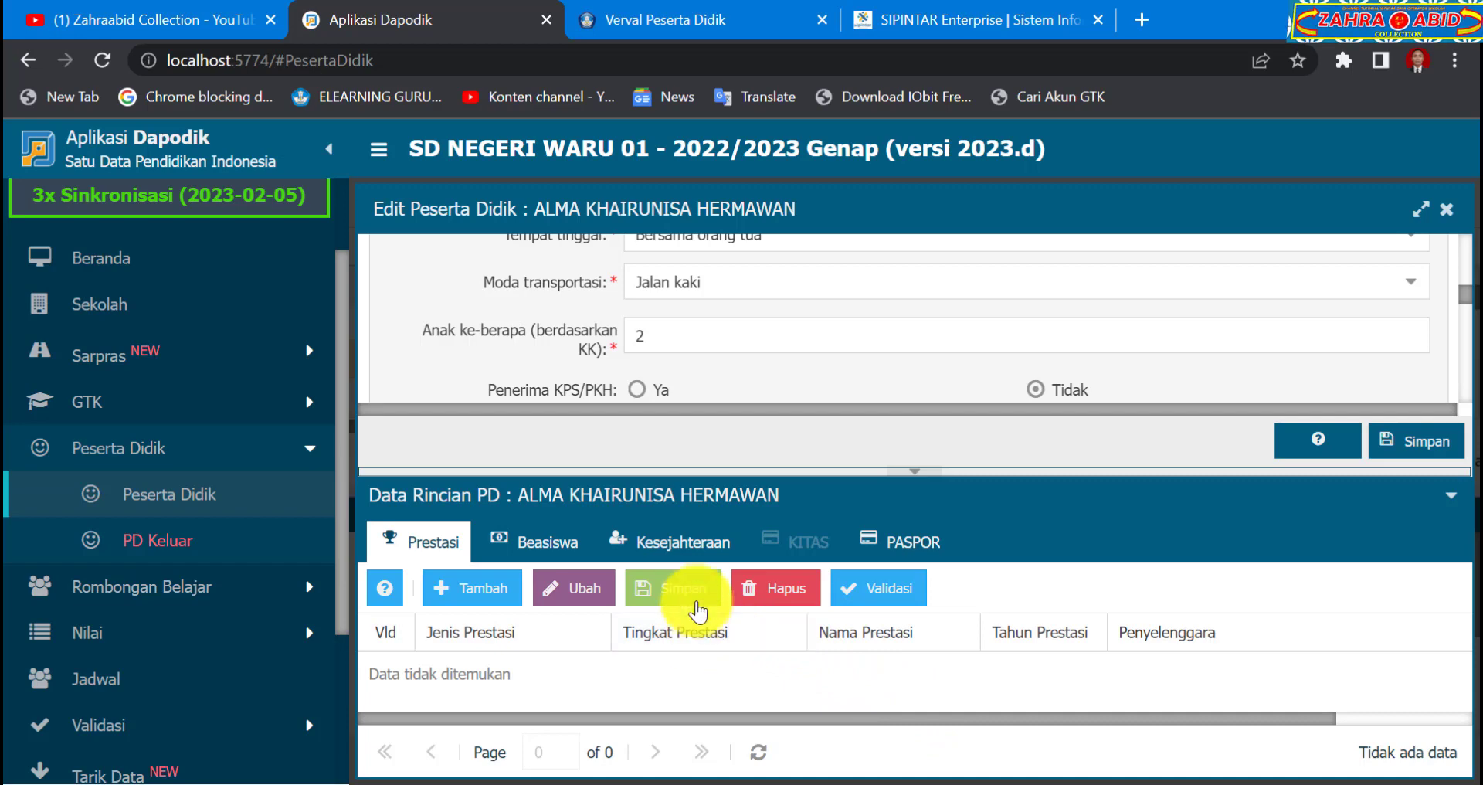
drag(795, 477, 823, 304)
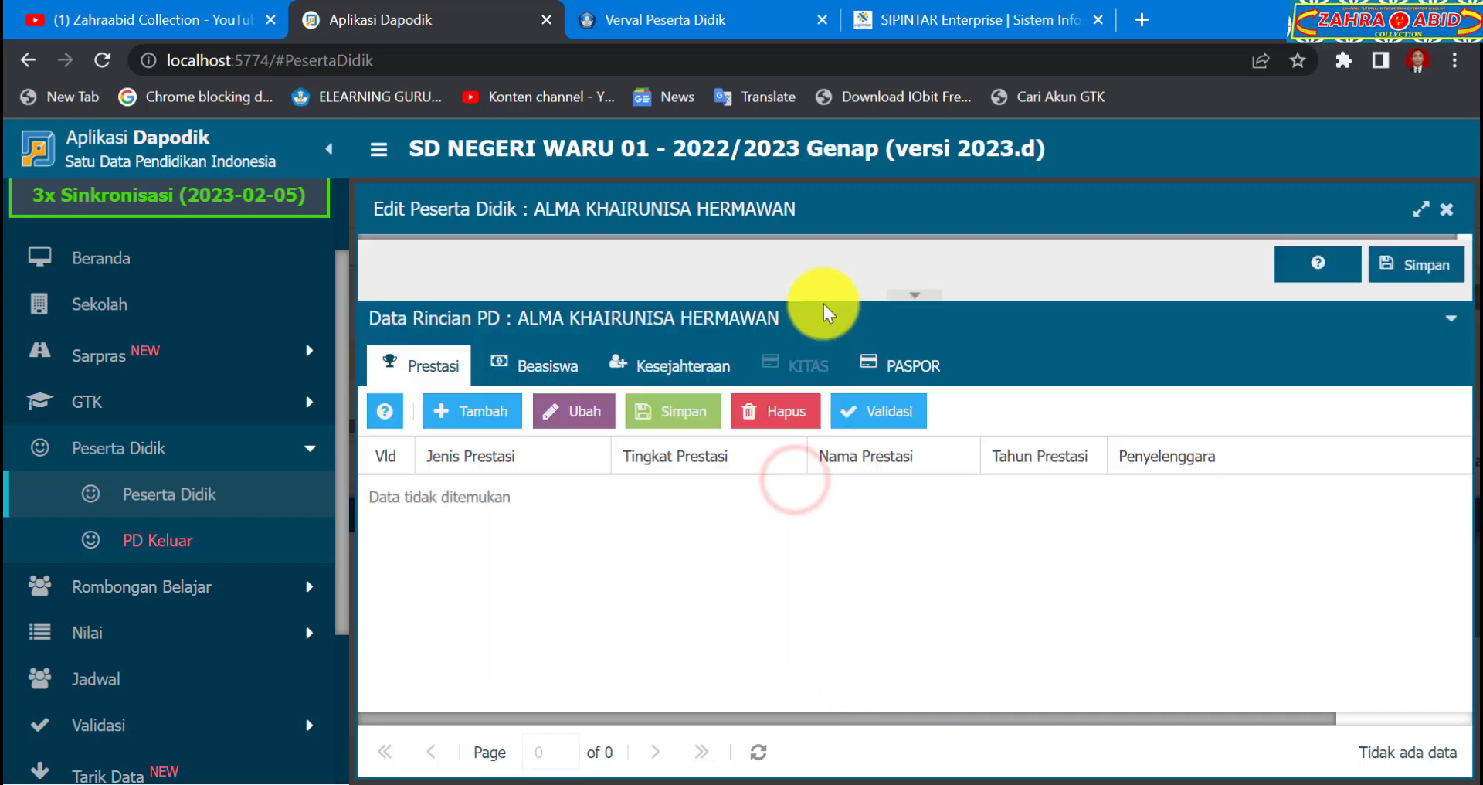
click(686, 367)
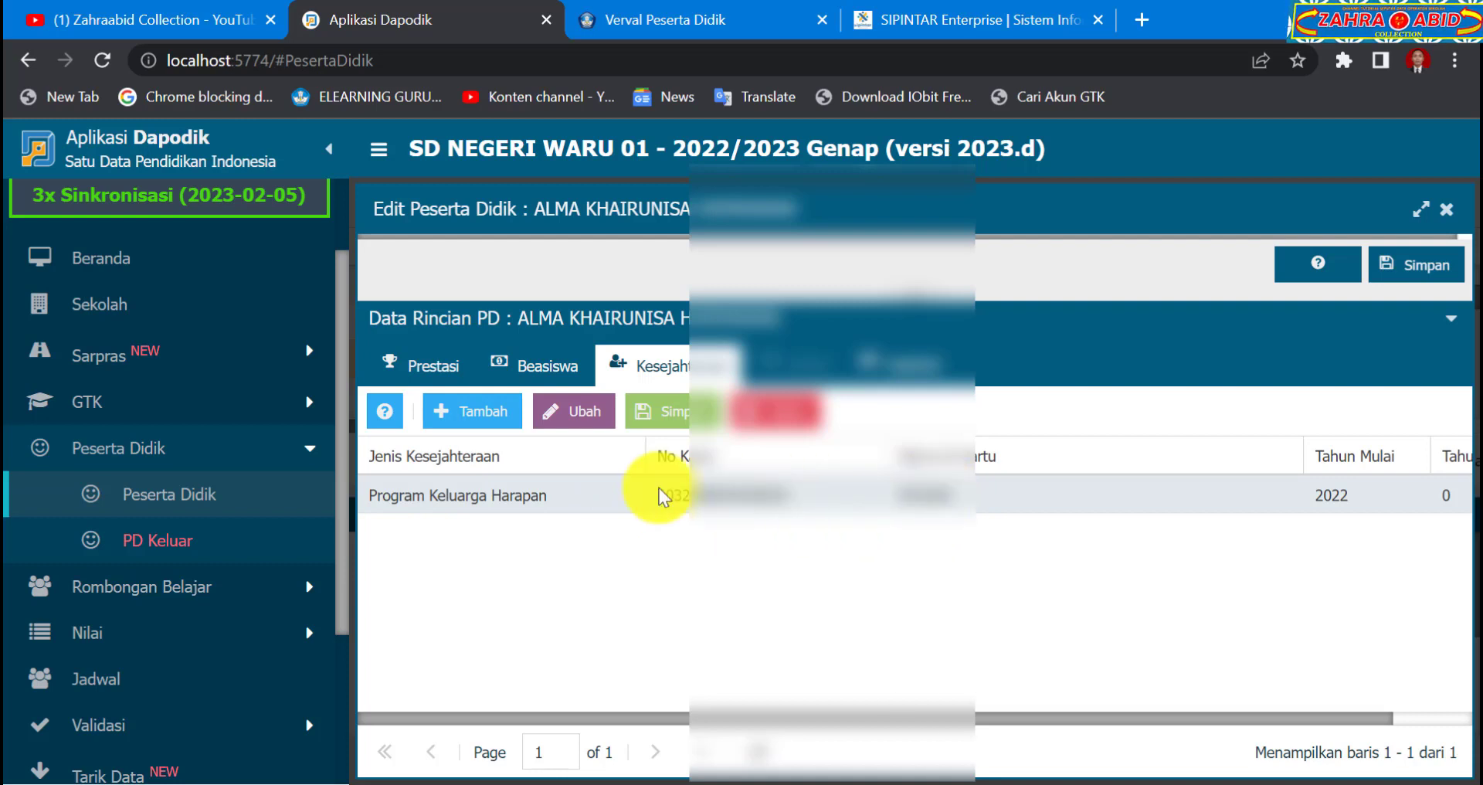
Add a Kesejahteraan record, review the available welfare types and choose Program Keluarga Harapan
click(499, 416)
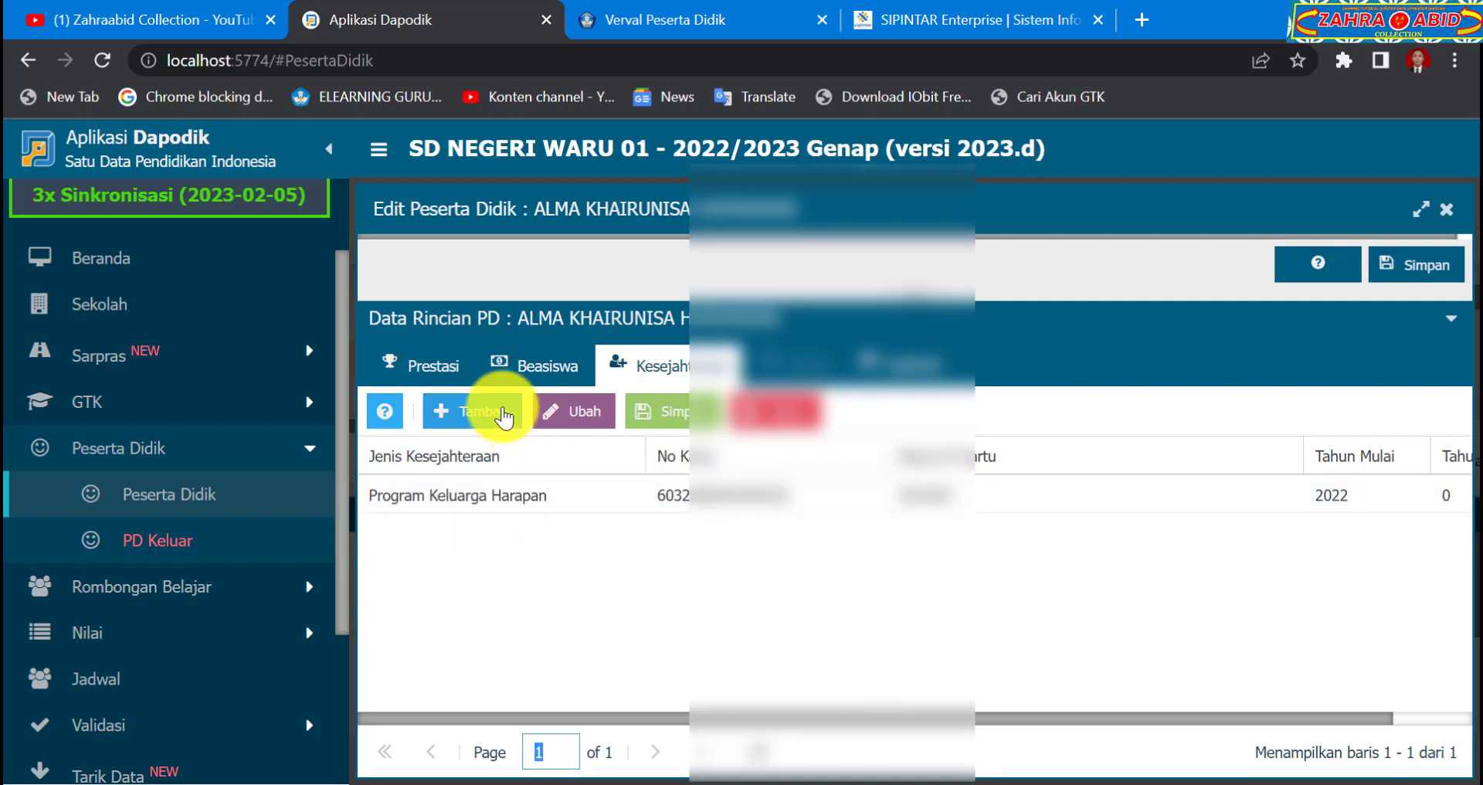
click(500, 415)
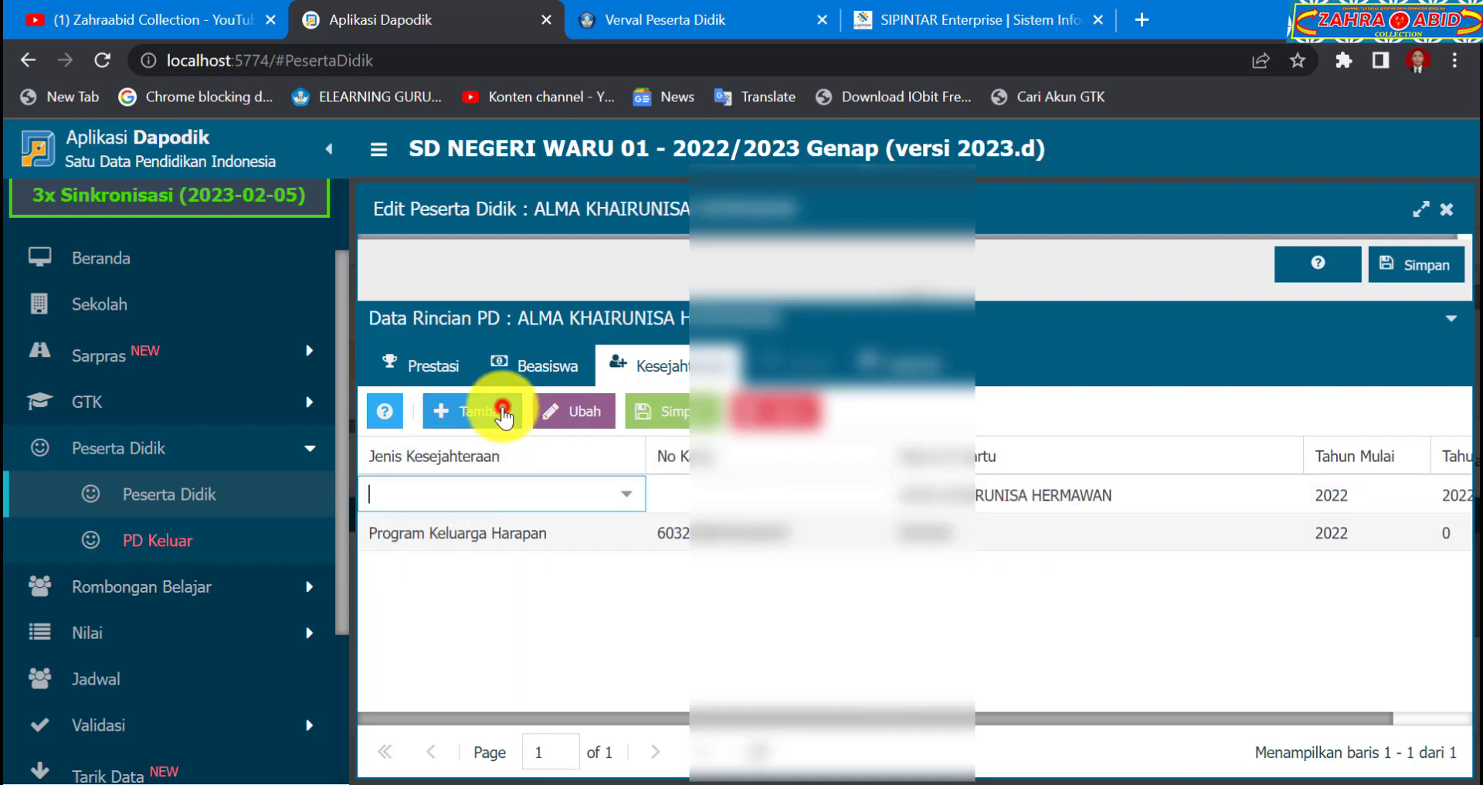
click(638, 498)
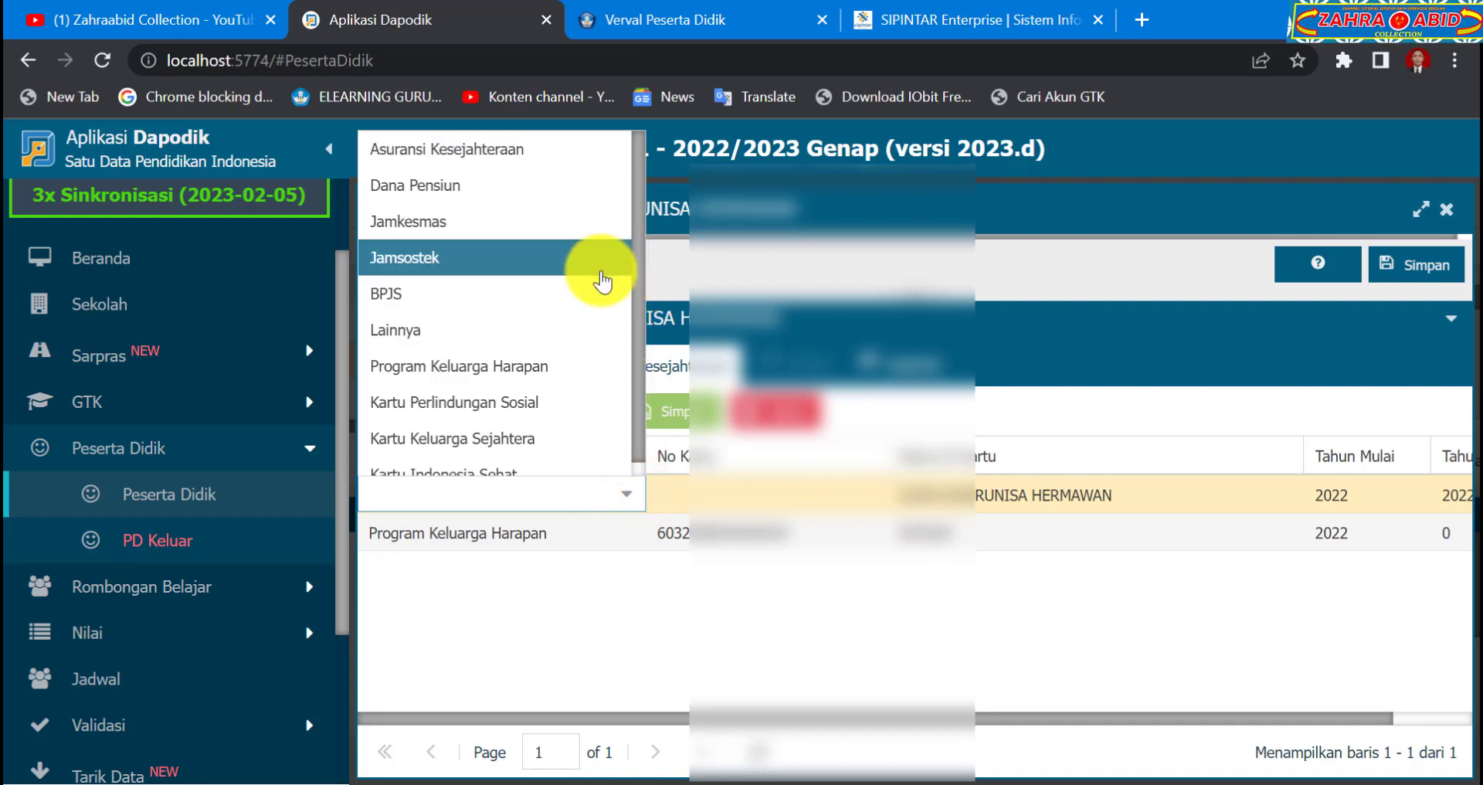
scroll(603, 281, down, 1)
scroll(604, 283, down, 1)
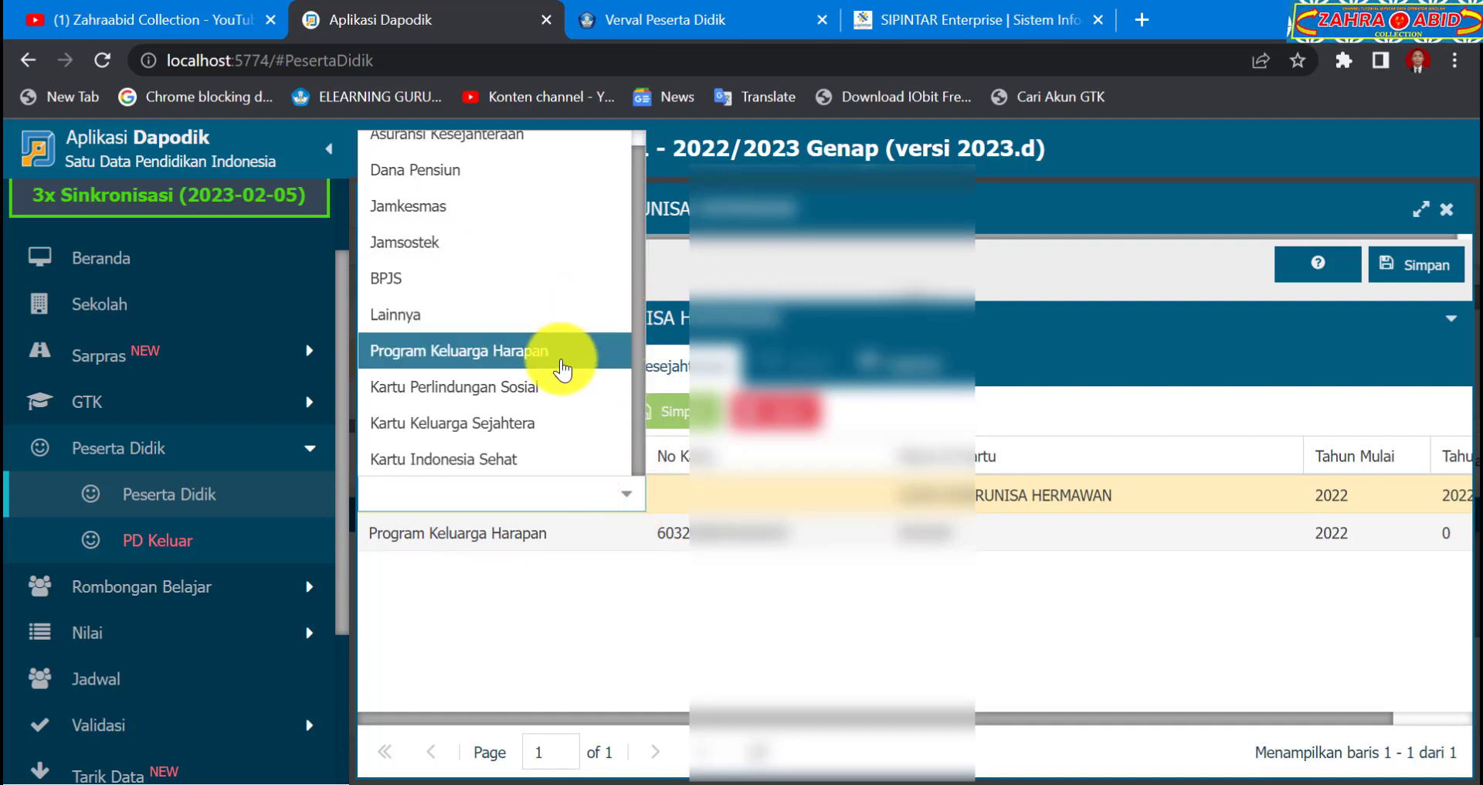
scroll(545, 316, up, 1)
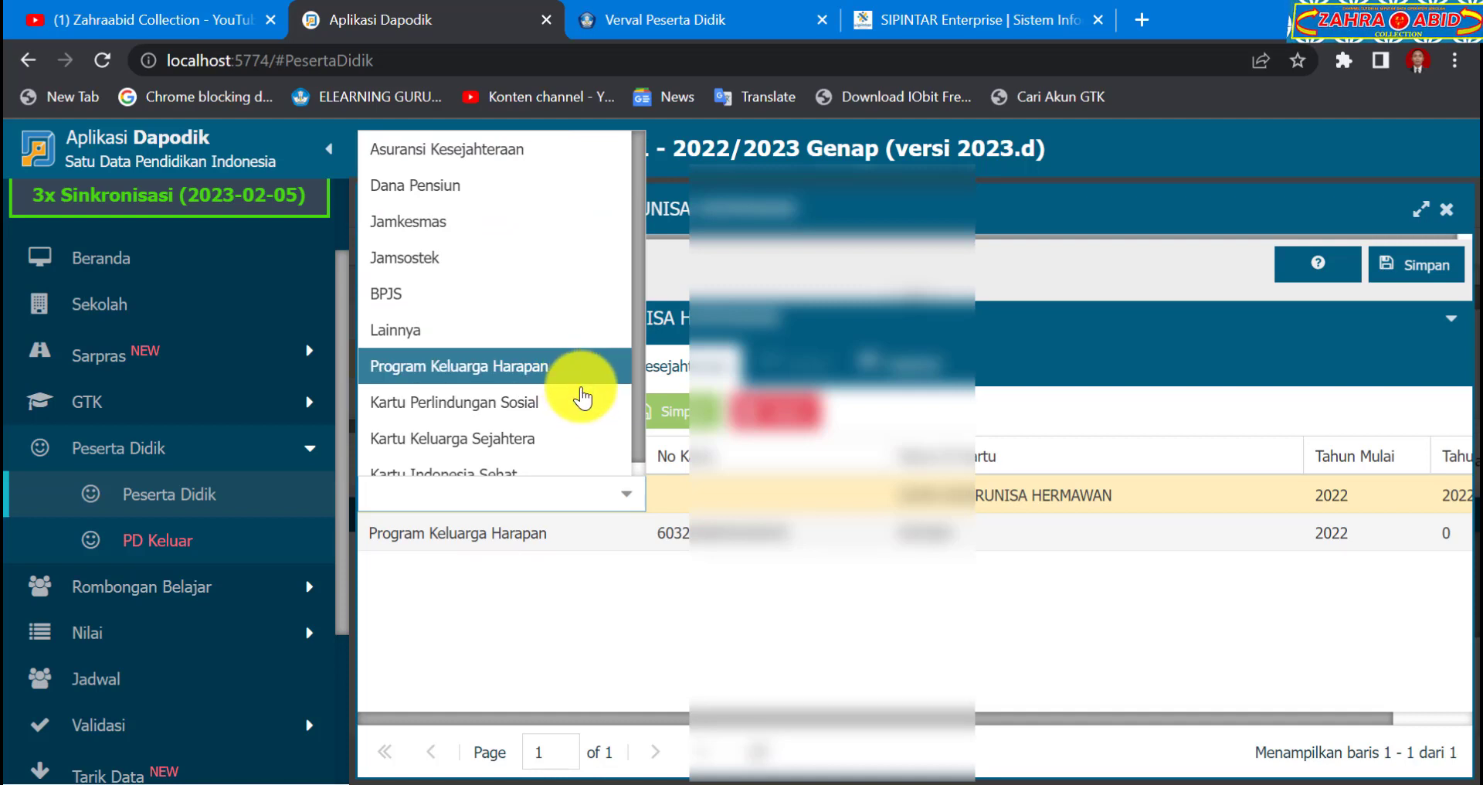
scroll(585, 423, down, 1)
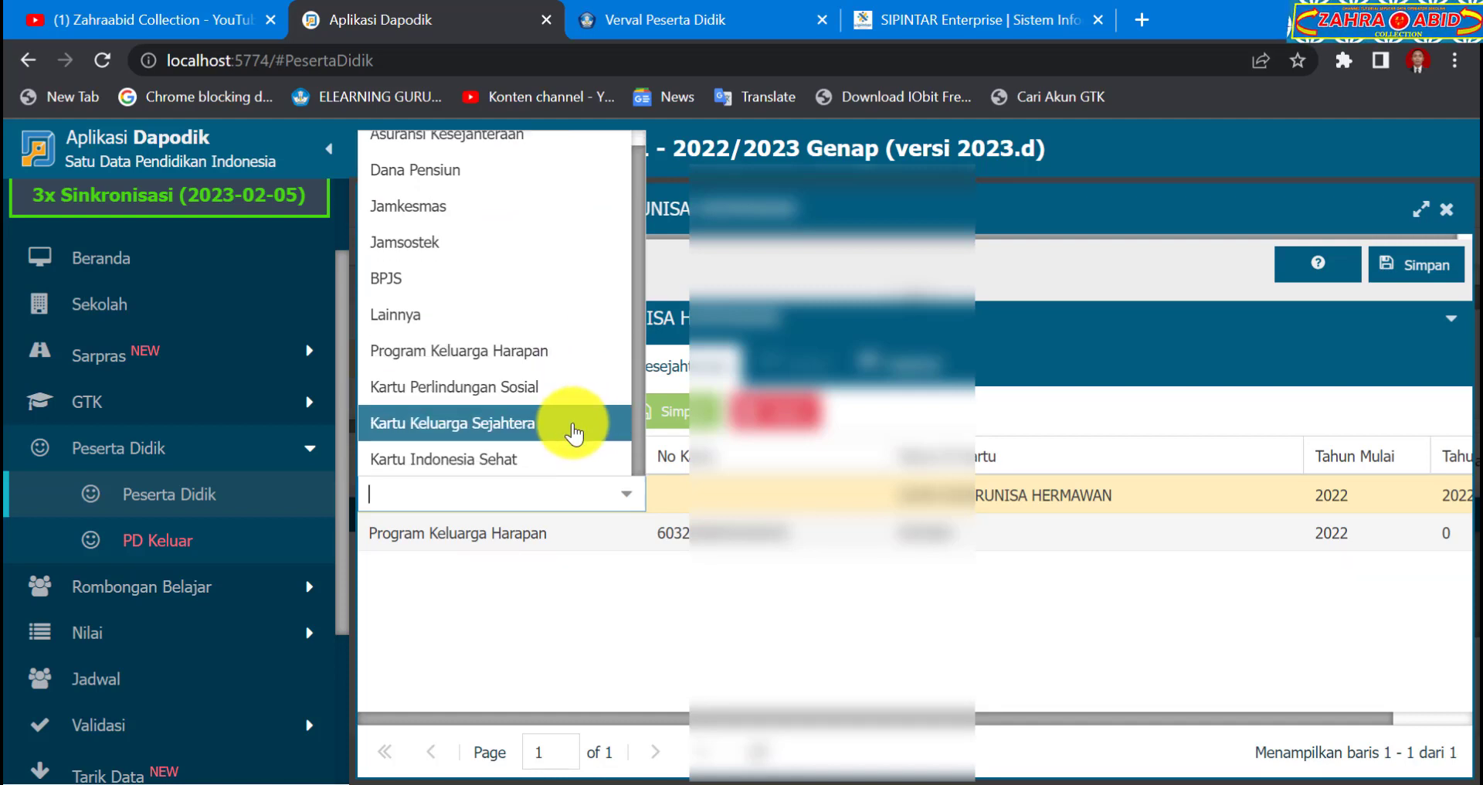
scroll(568, 459, down, 1)
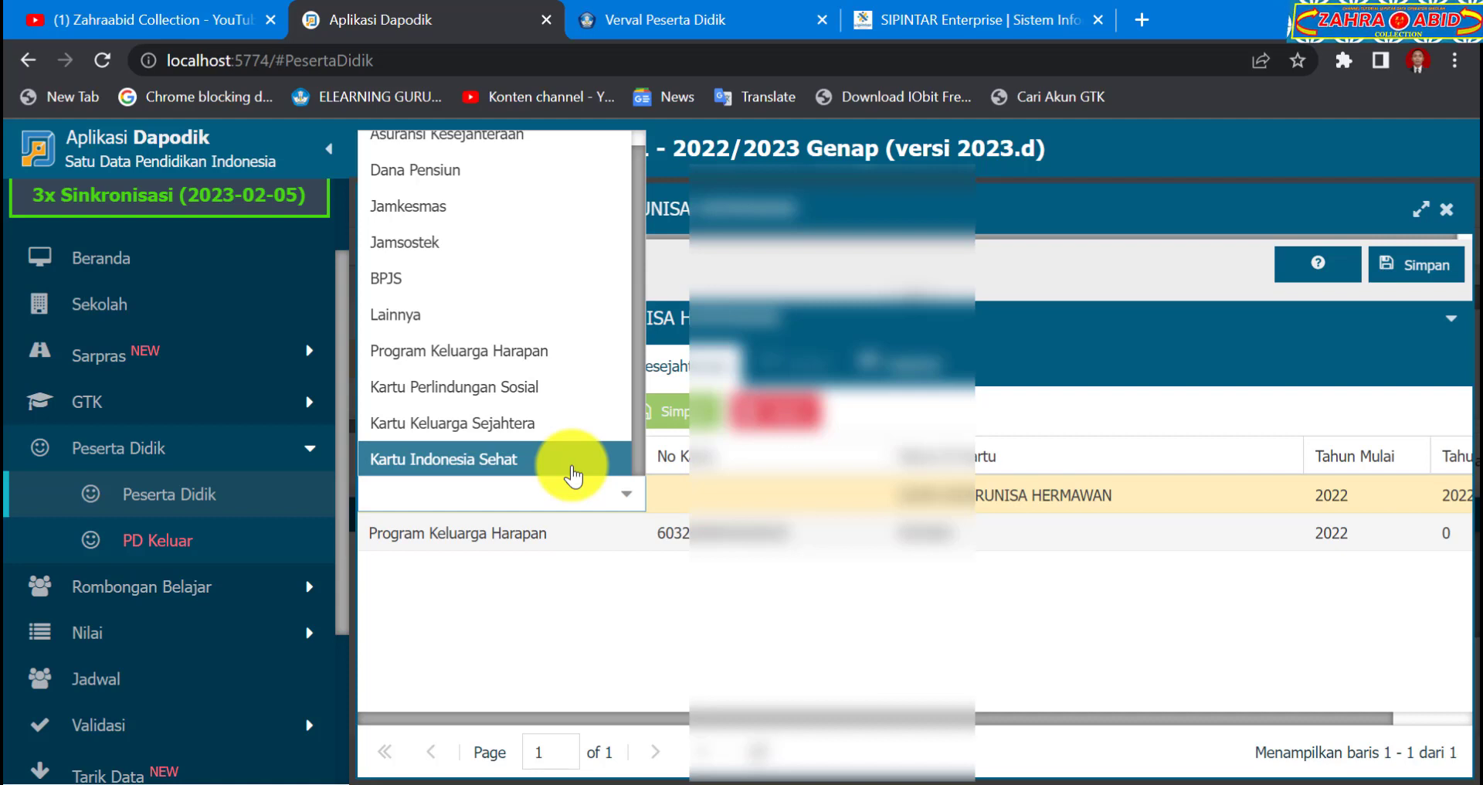
click(555, 352)
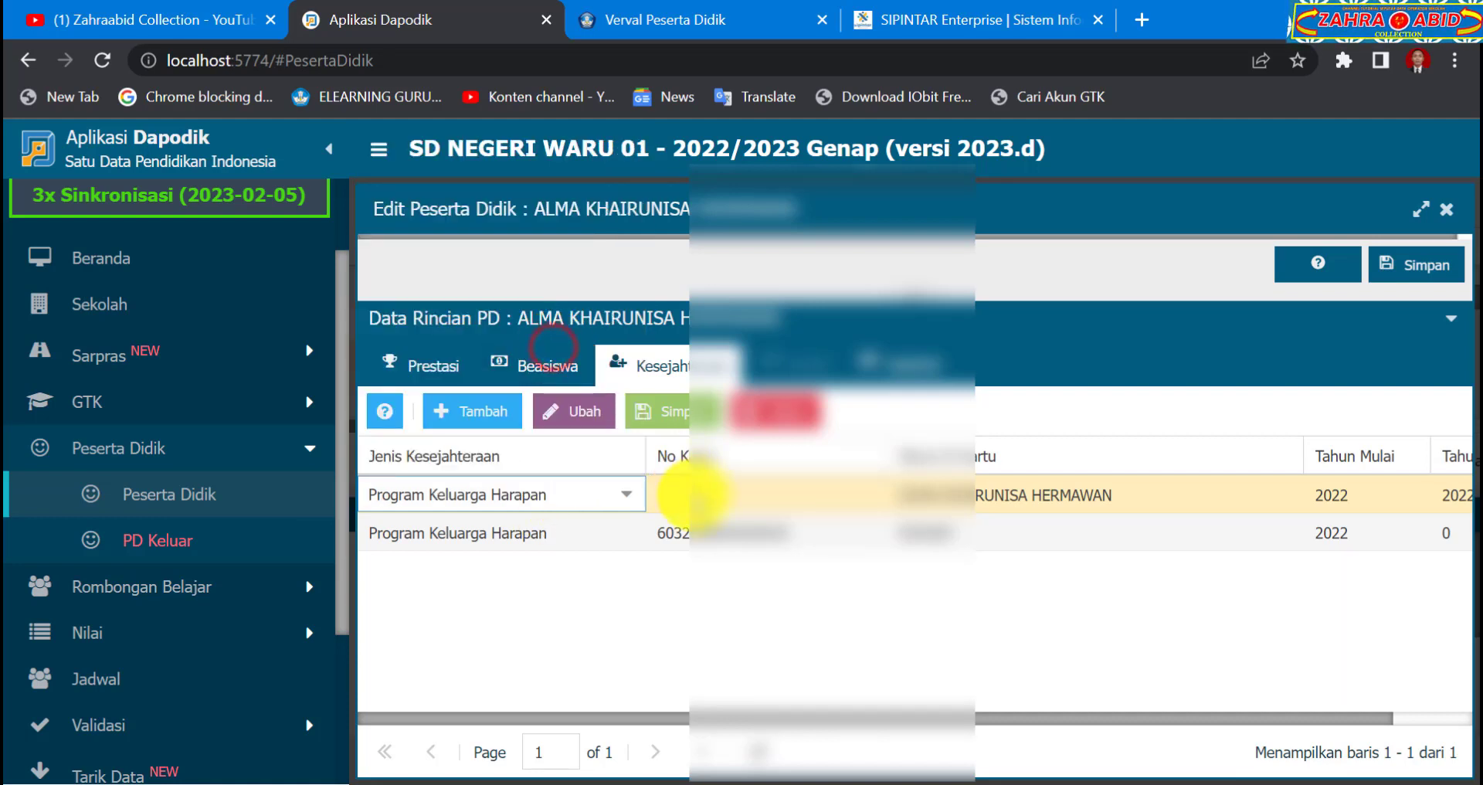
Show the card number and year fields of the new welfare record, and discard the unsaved row by refreshing the list
click(693, 494)
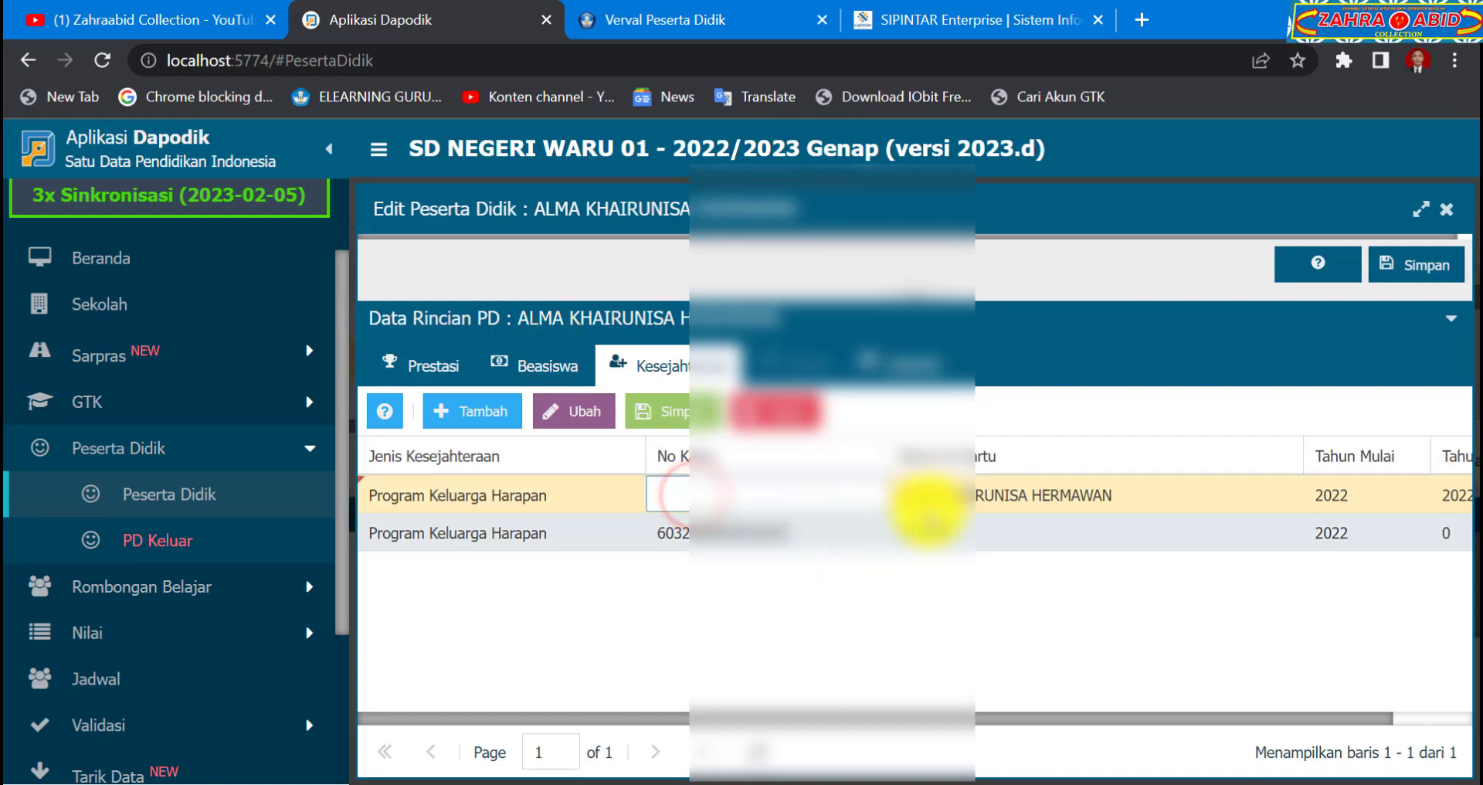
click(1135, 714)
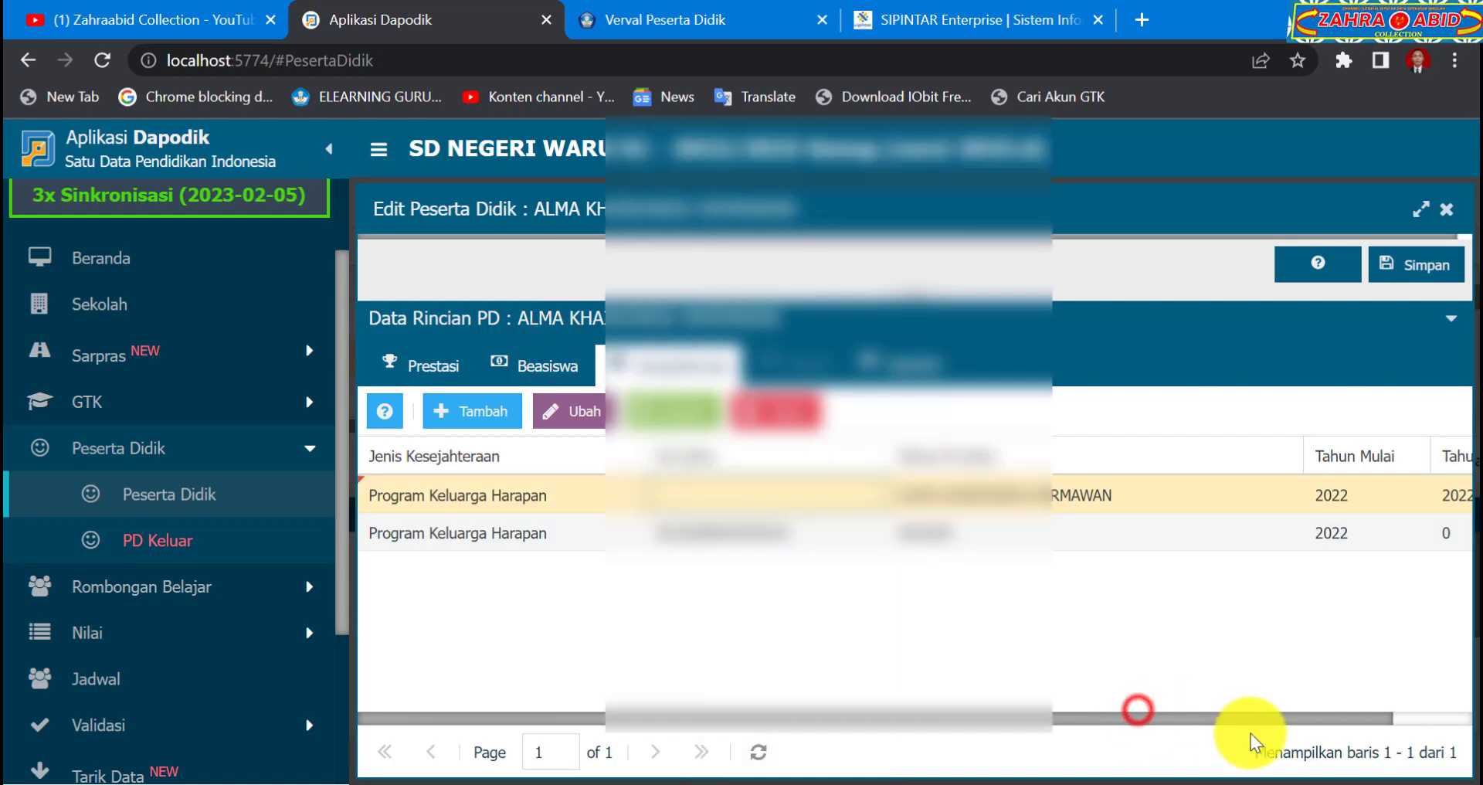
drag(1260, 715, 1370, 722)
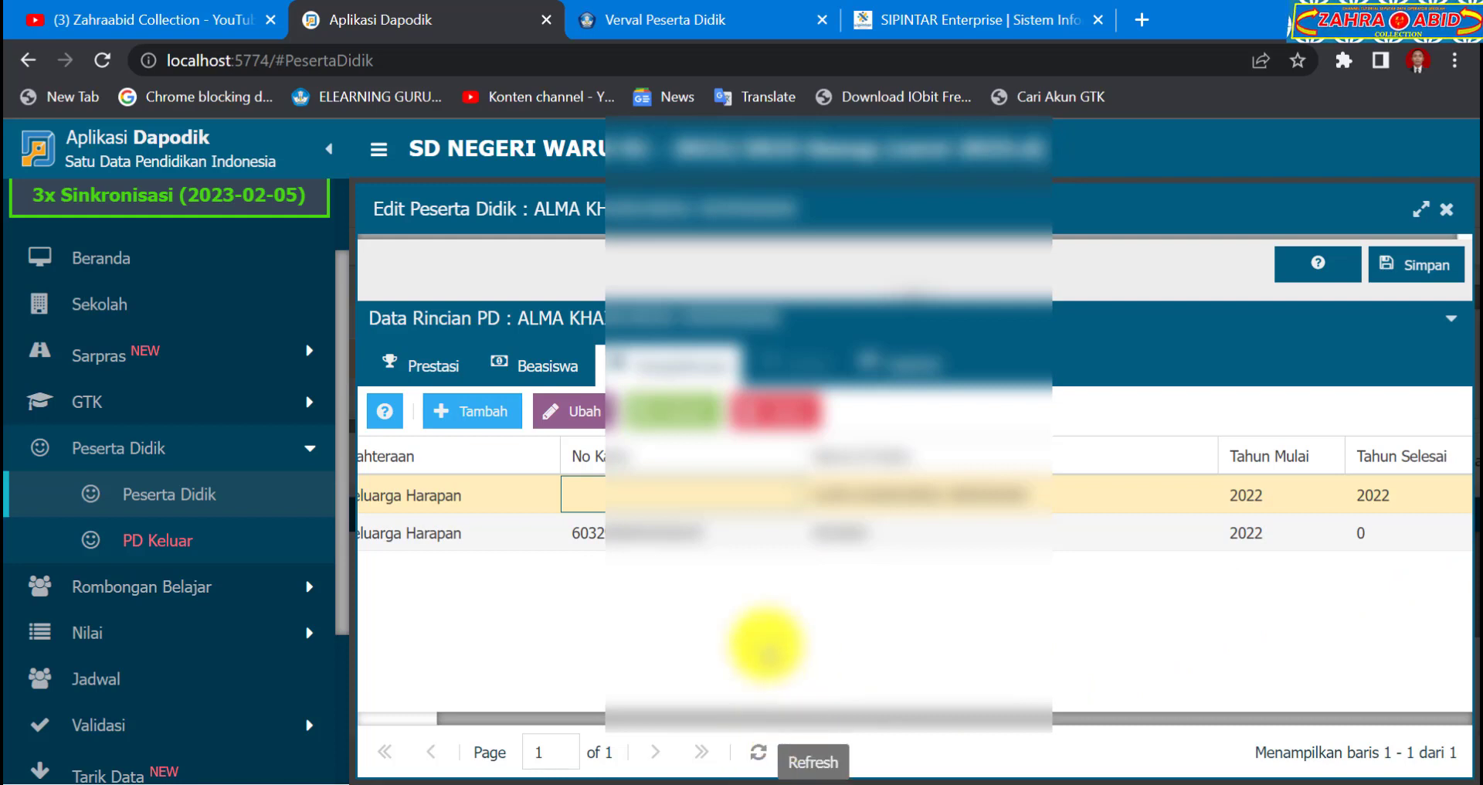
click(757, 752)
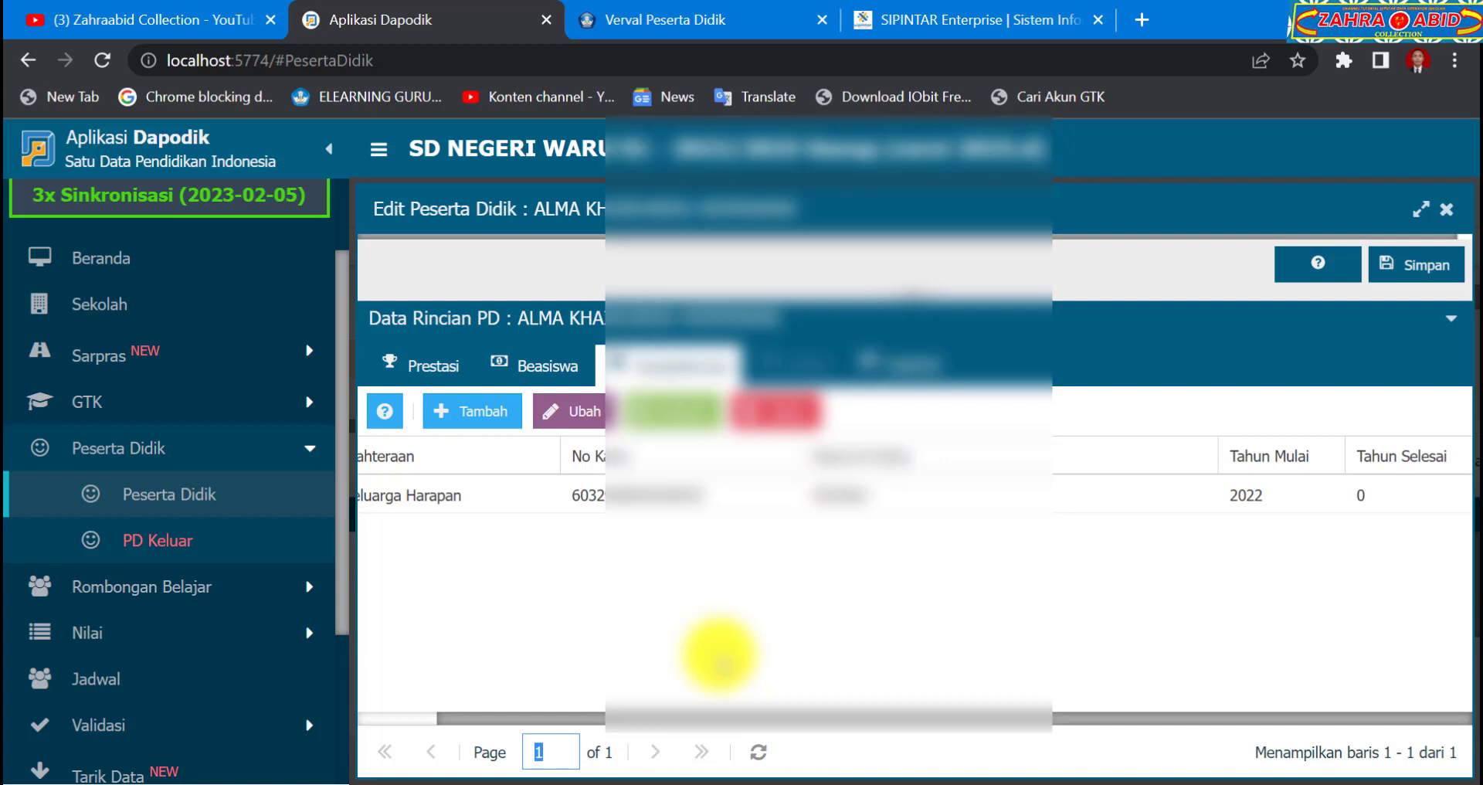
Add another Kesejahteraan record to review the available welfare types, and discard the unsaved row by refreshing the list
click(488, 407)
click(621, 495)
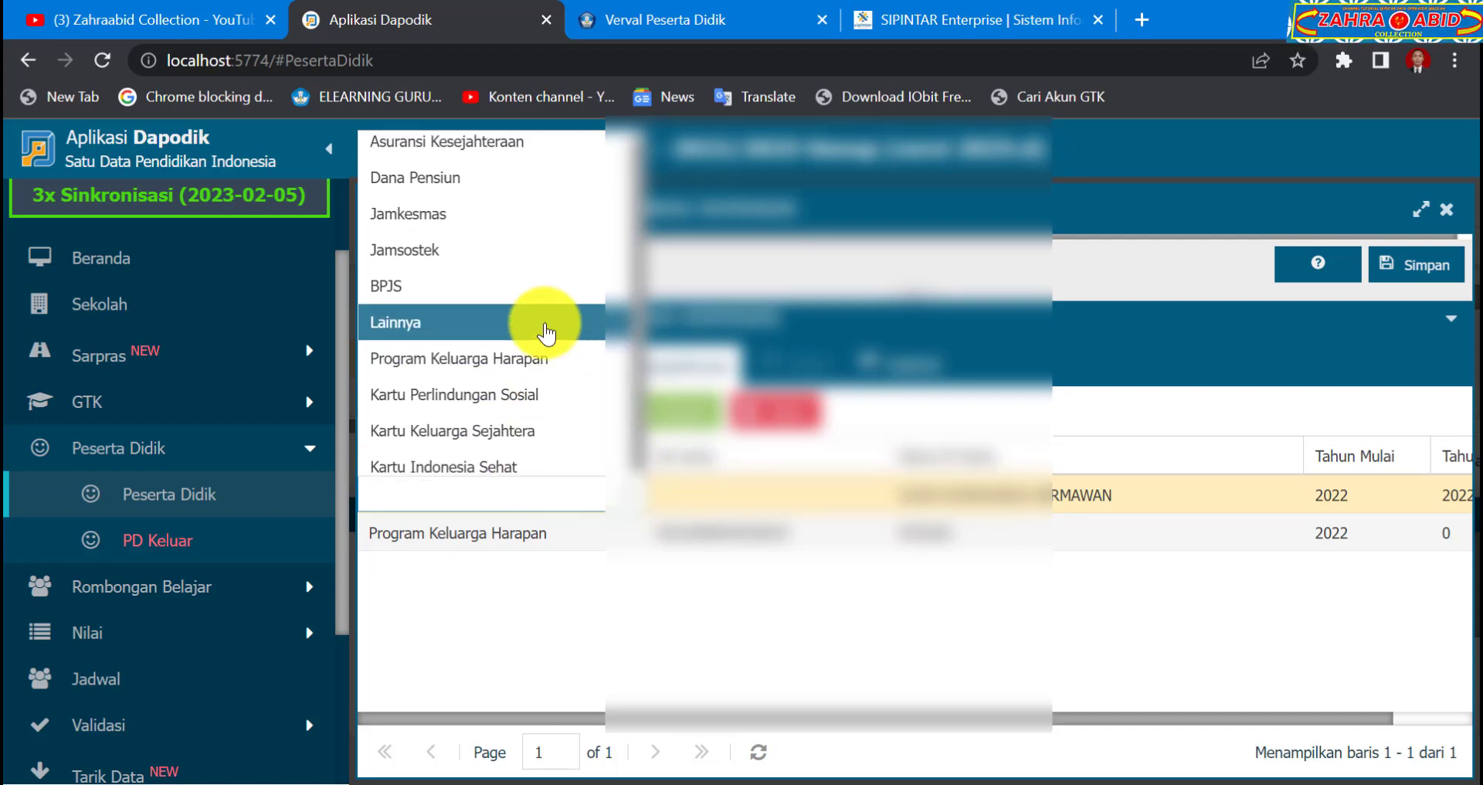
scroll(564, 309, down, 1)
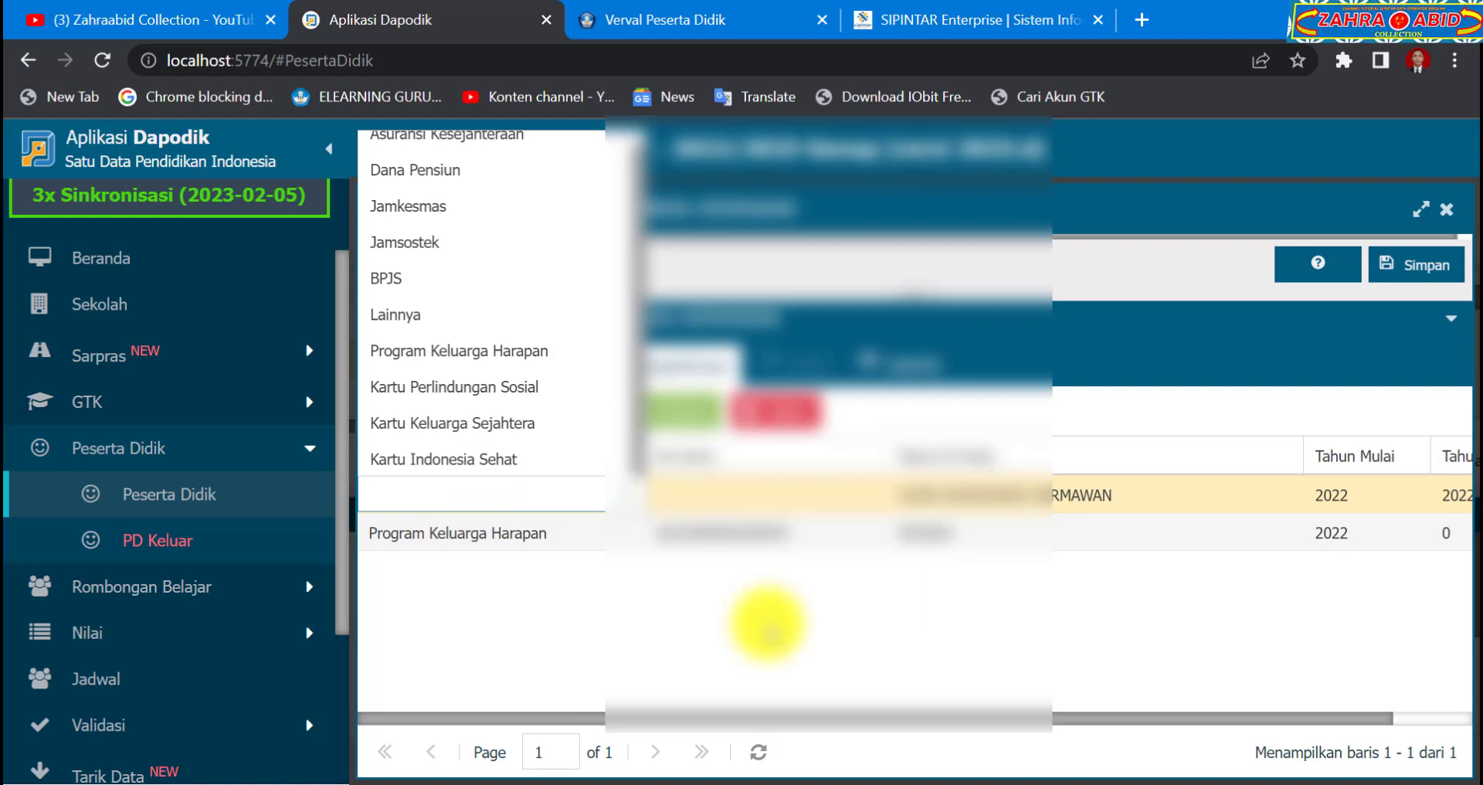
click(767, 626)
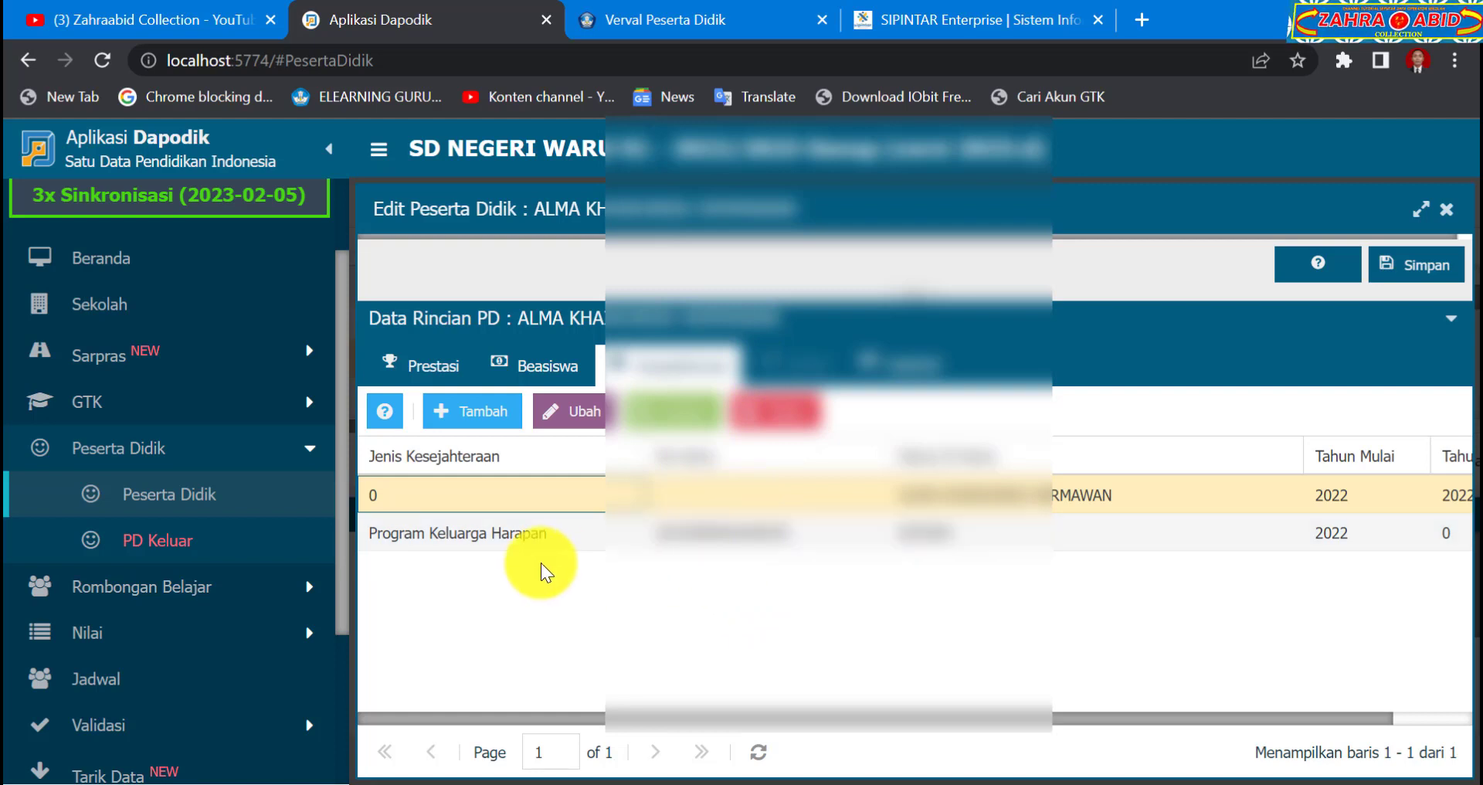
click(755, 749)
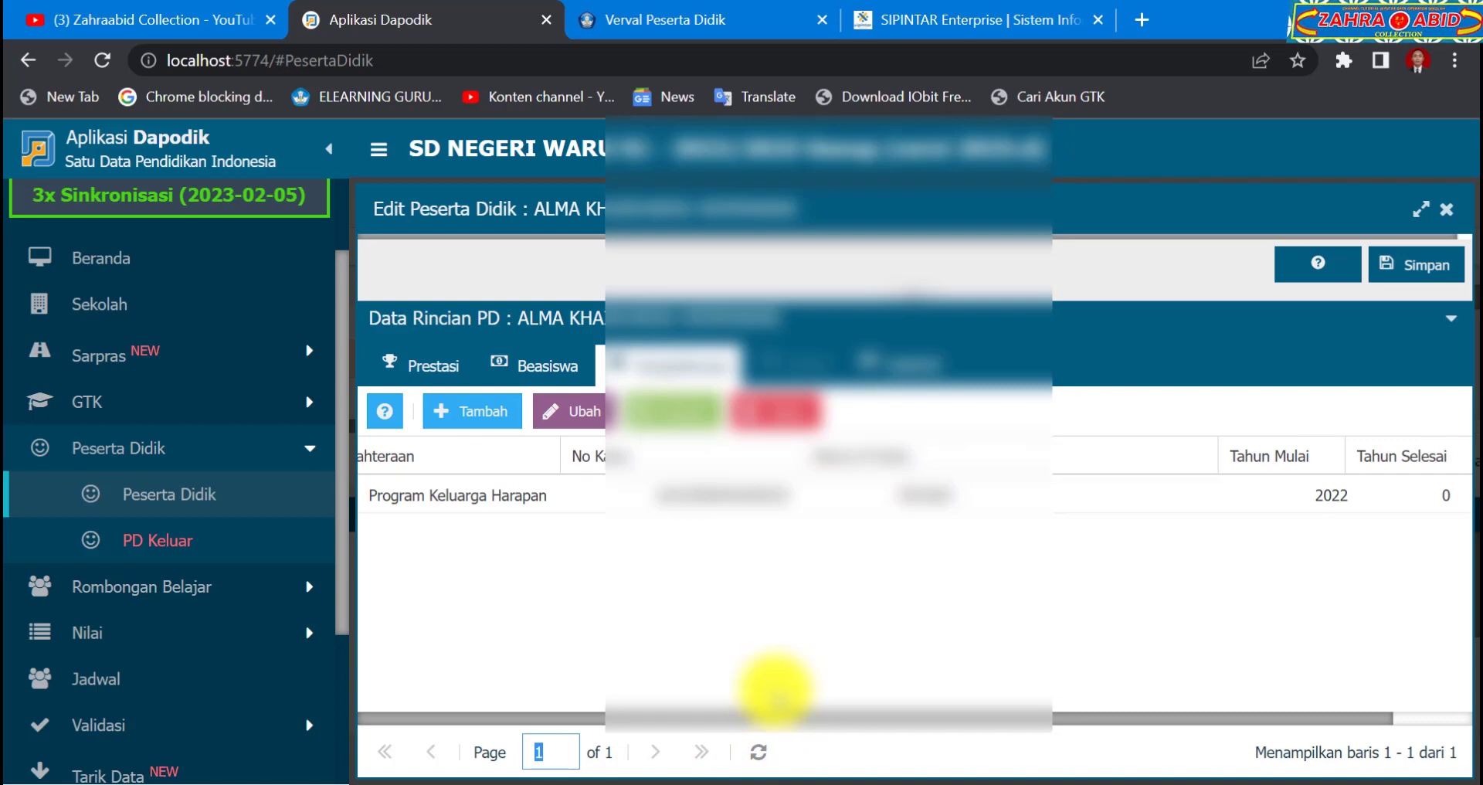
Collapse the student's Data Rincian PD section, and review the cut-off notice in Acrobat Reader and SIPINTAR's Usulan Sekolah page in the browser
click(918, 297)
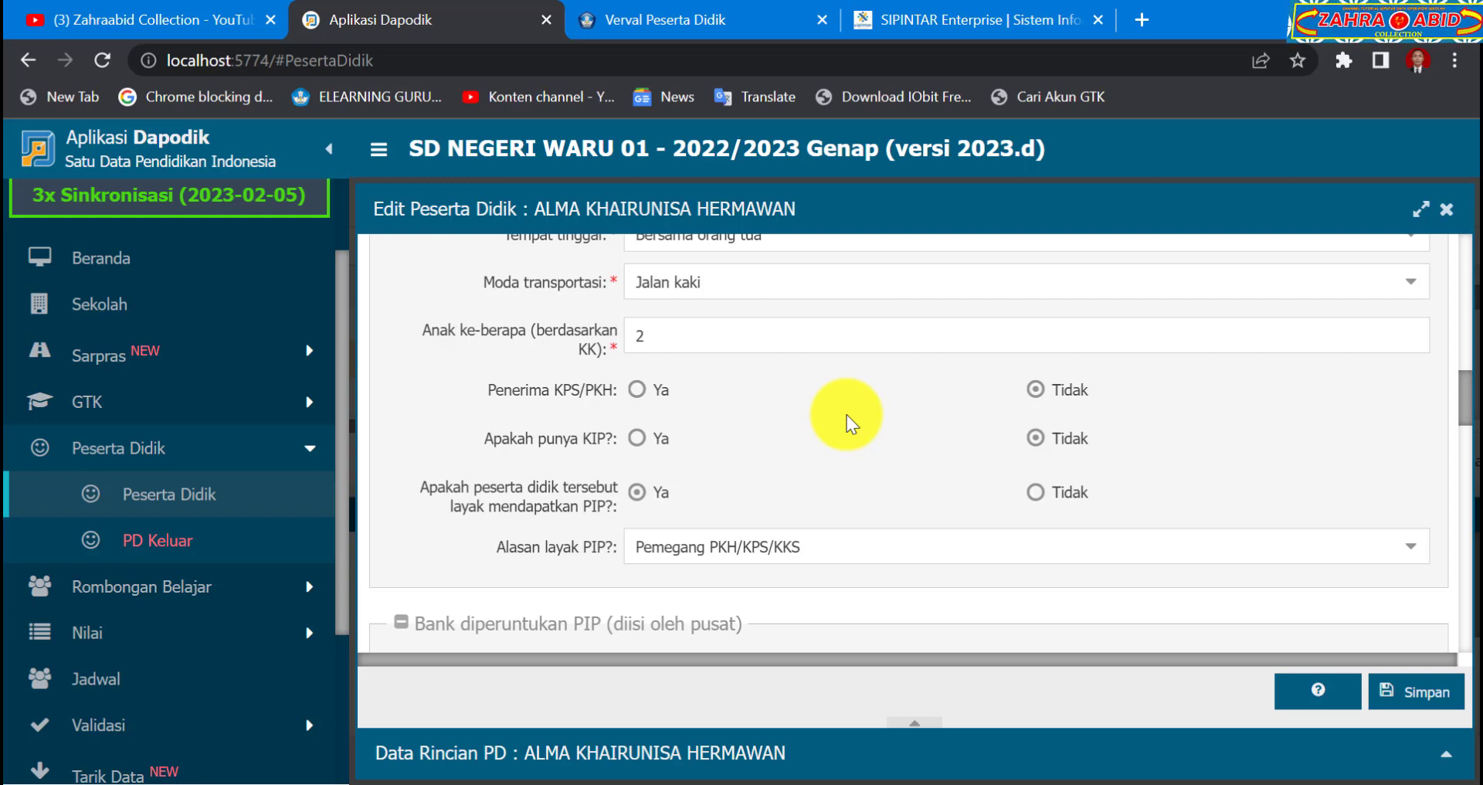
click(1022, 15)
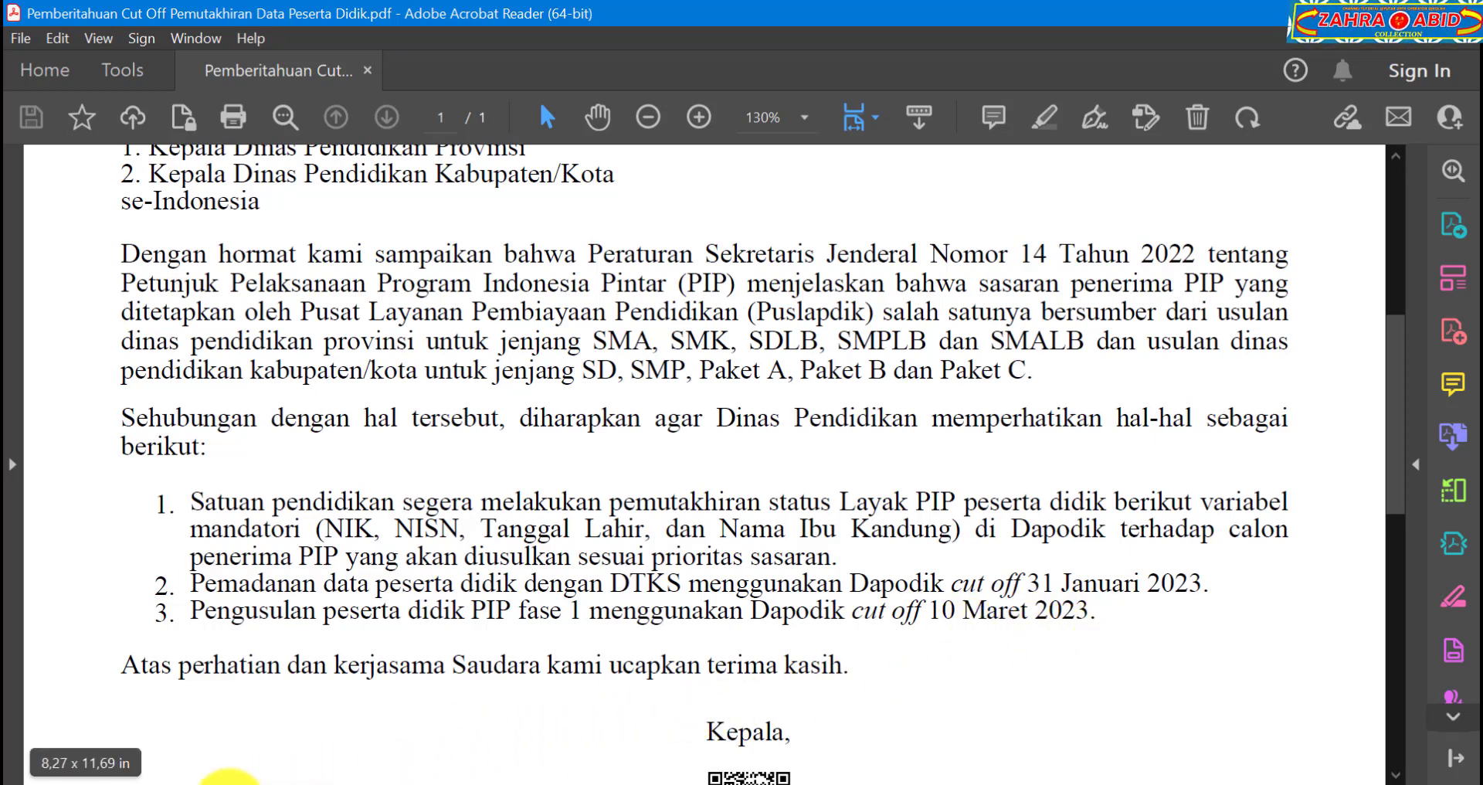
click(245, 783)
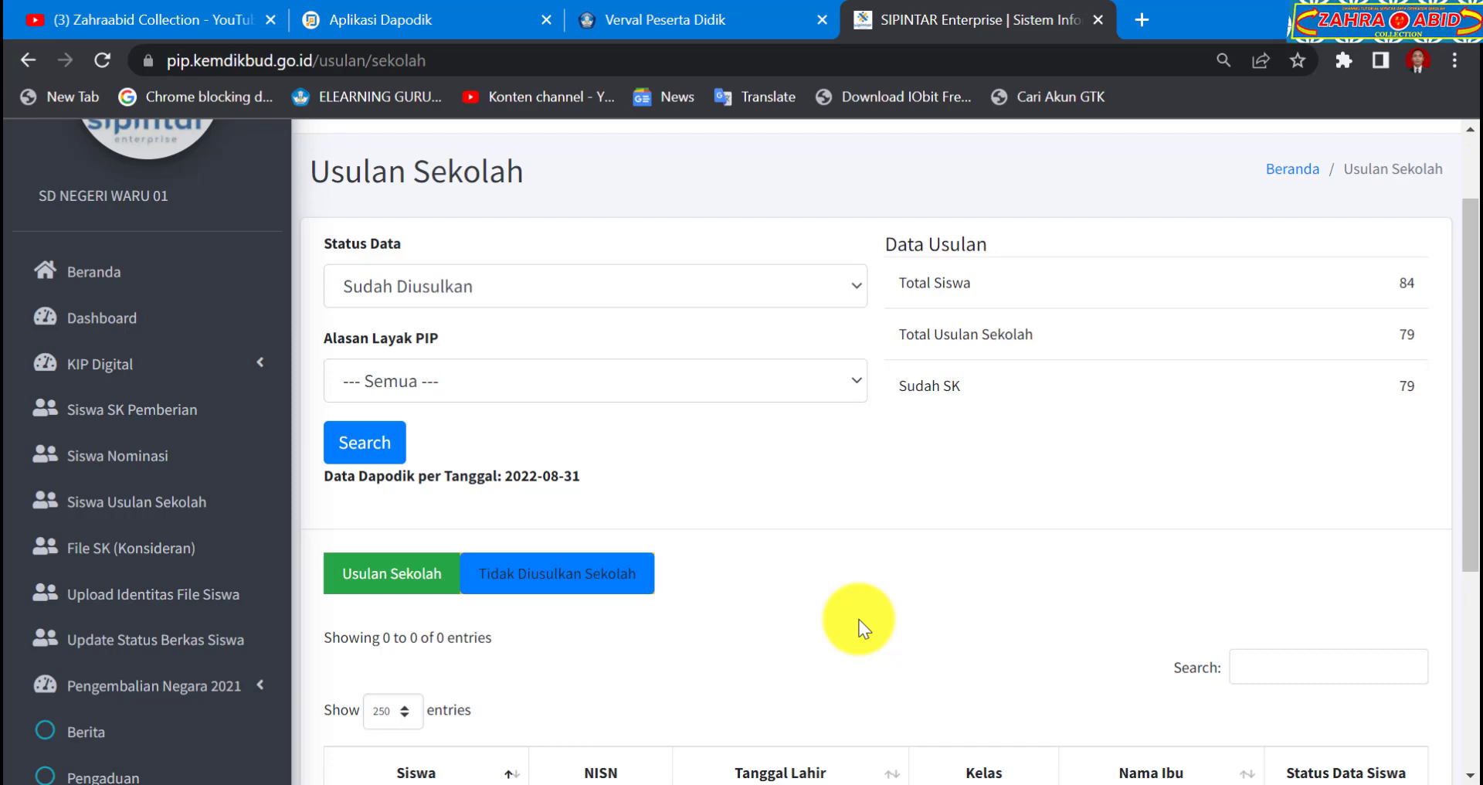
Switch to the Zahraabid Collection channel on YouTube, browse its uploaded videos and return to the channel header
click(62, 19)
scroll(683, 417, down, 5)
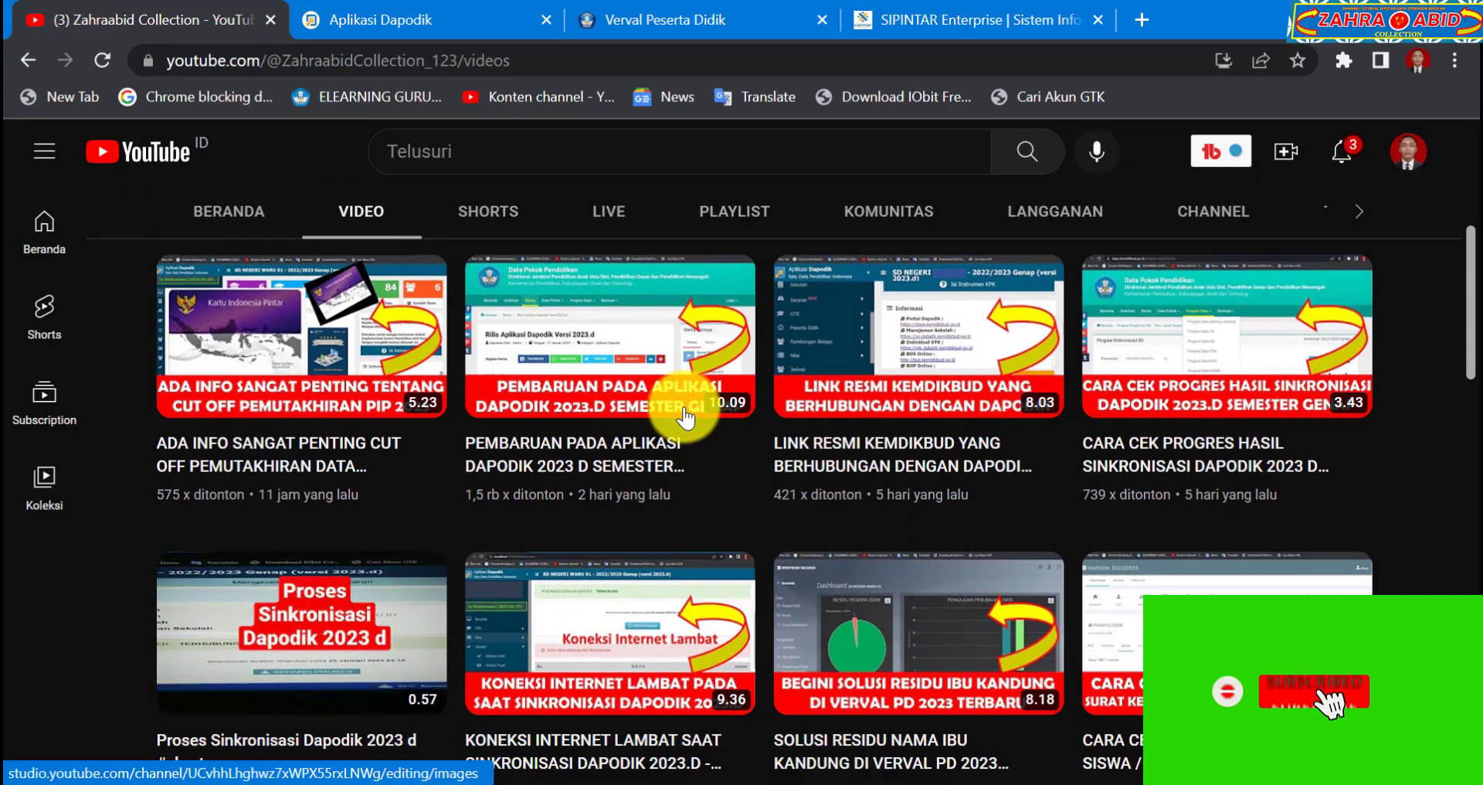
scroll(683, 417, up, 2)
scroll(683, 417, up, 3)
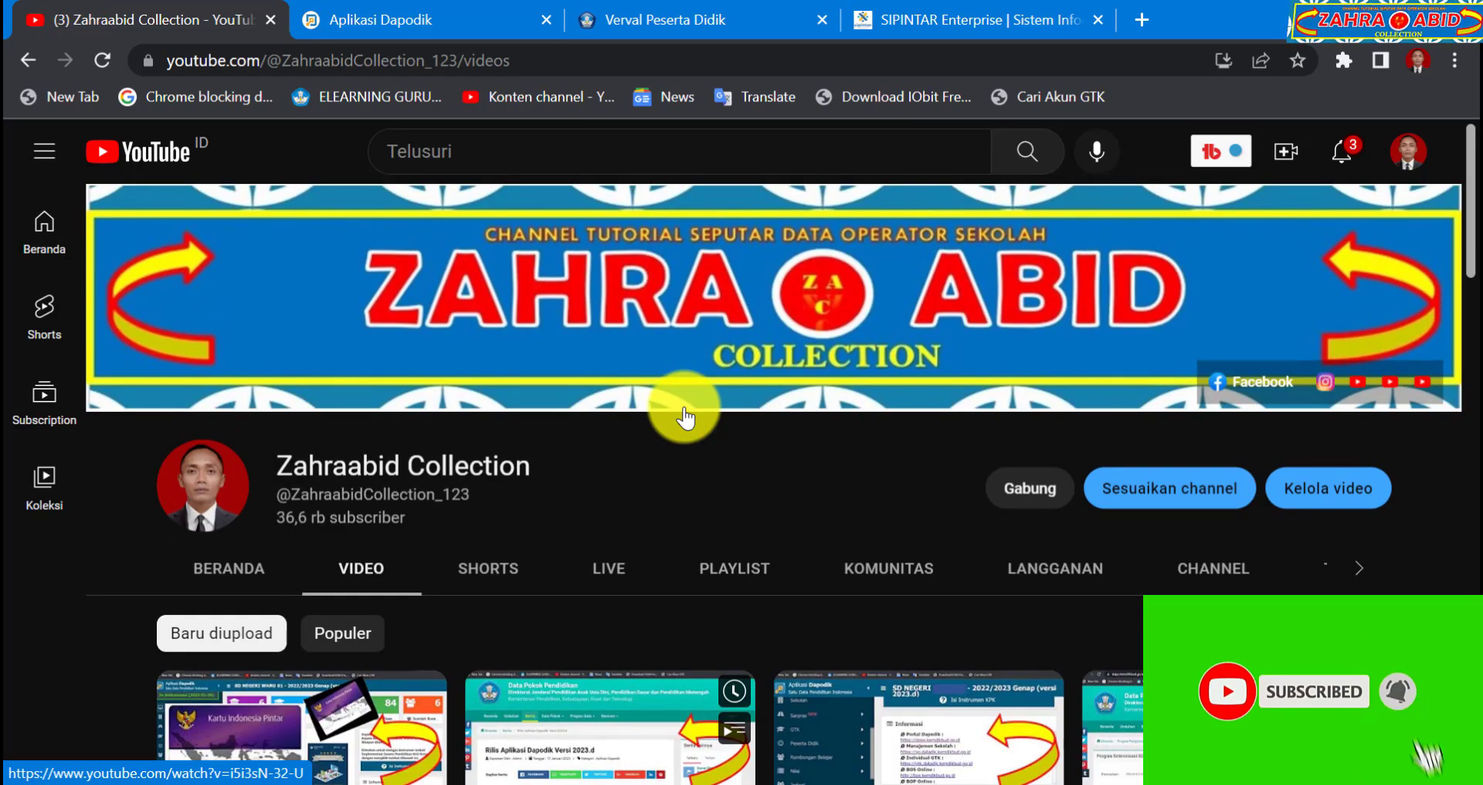